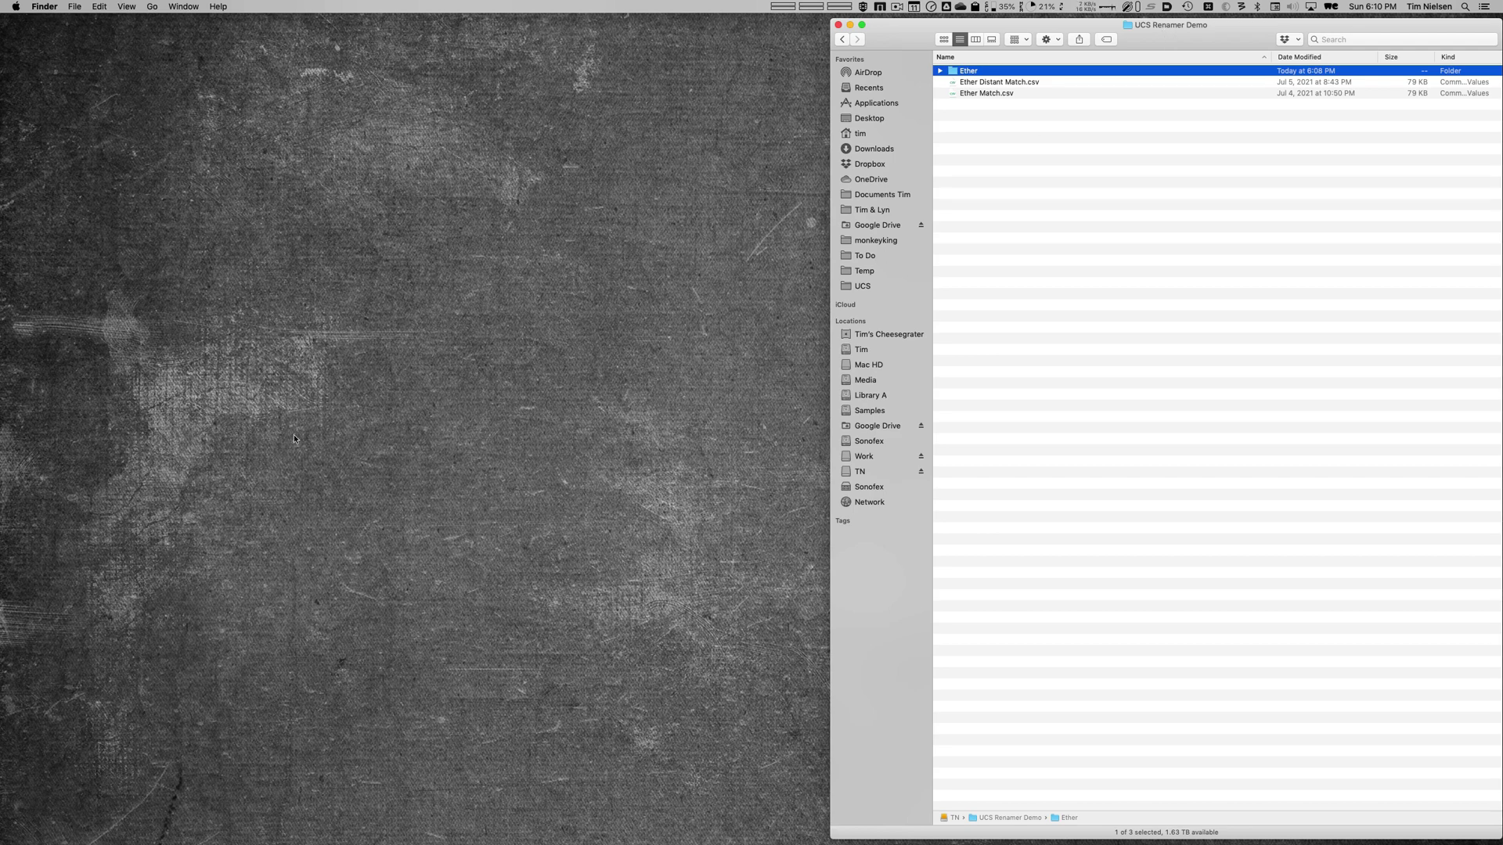
- Bring UCS Renamer to the front and place it beside the Finder window holding the Ether folder
key("super+Tab")
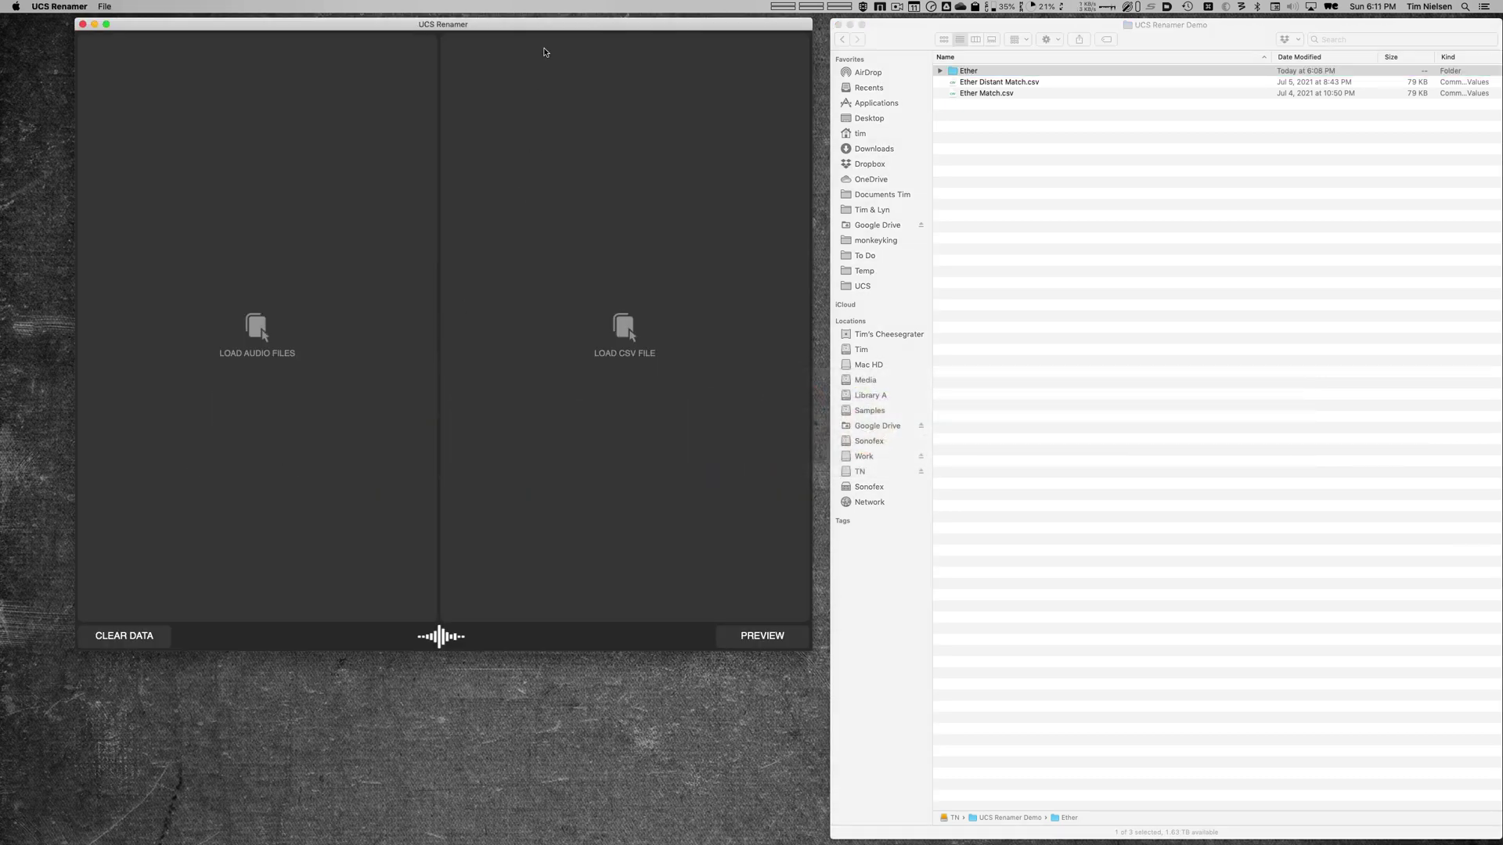
left_click_drag(547, 24, 550, 26)
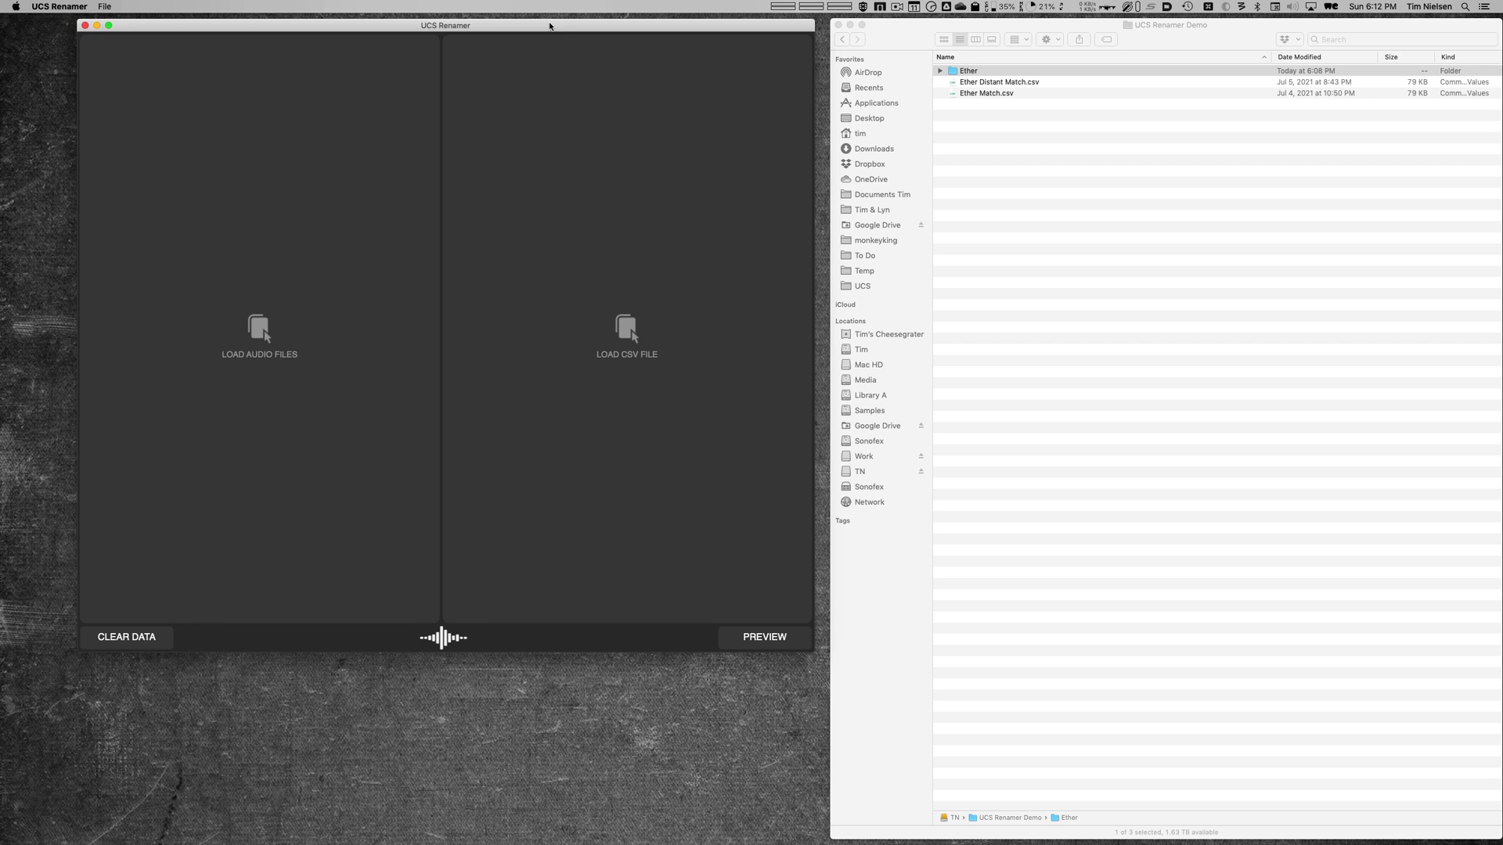
- Load the Ether folder's FLAC files into UCS Renamer's Files list
left_click(897, 33)
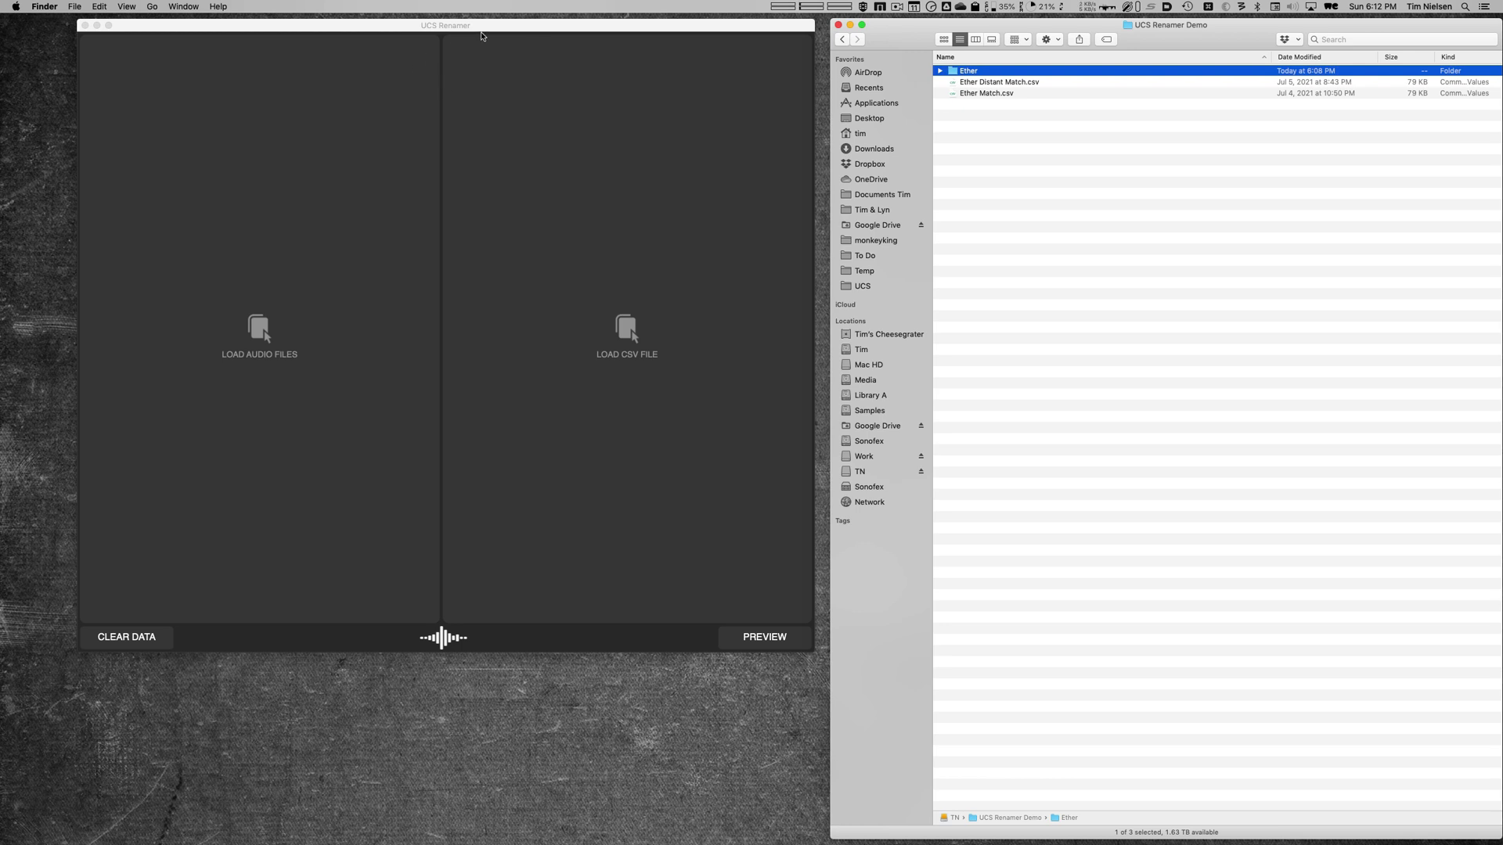
left_click(490, 30)
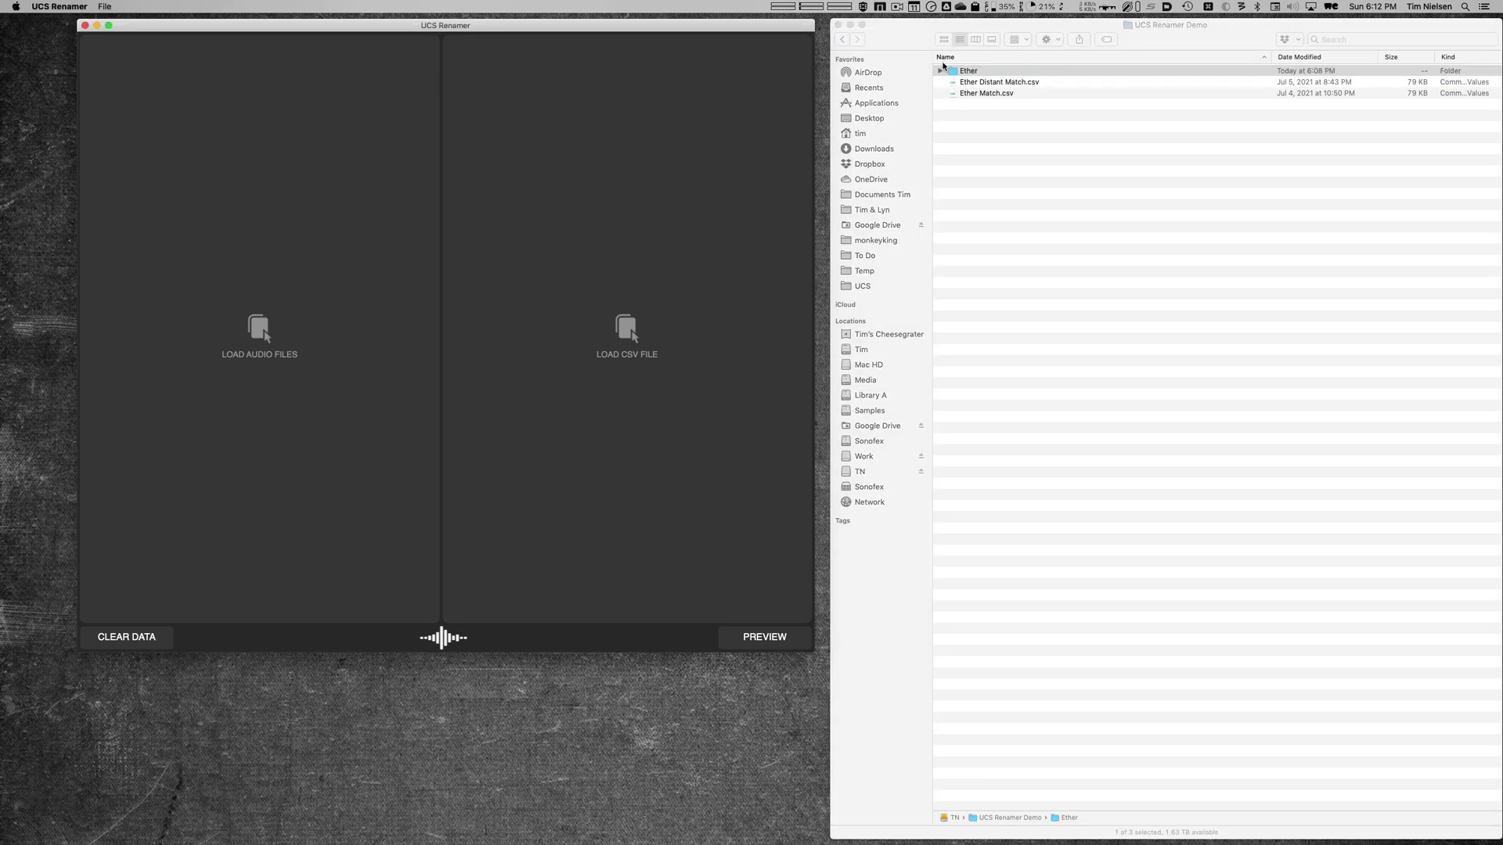
left_click_drag(944, 70, 341, 172)
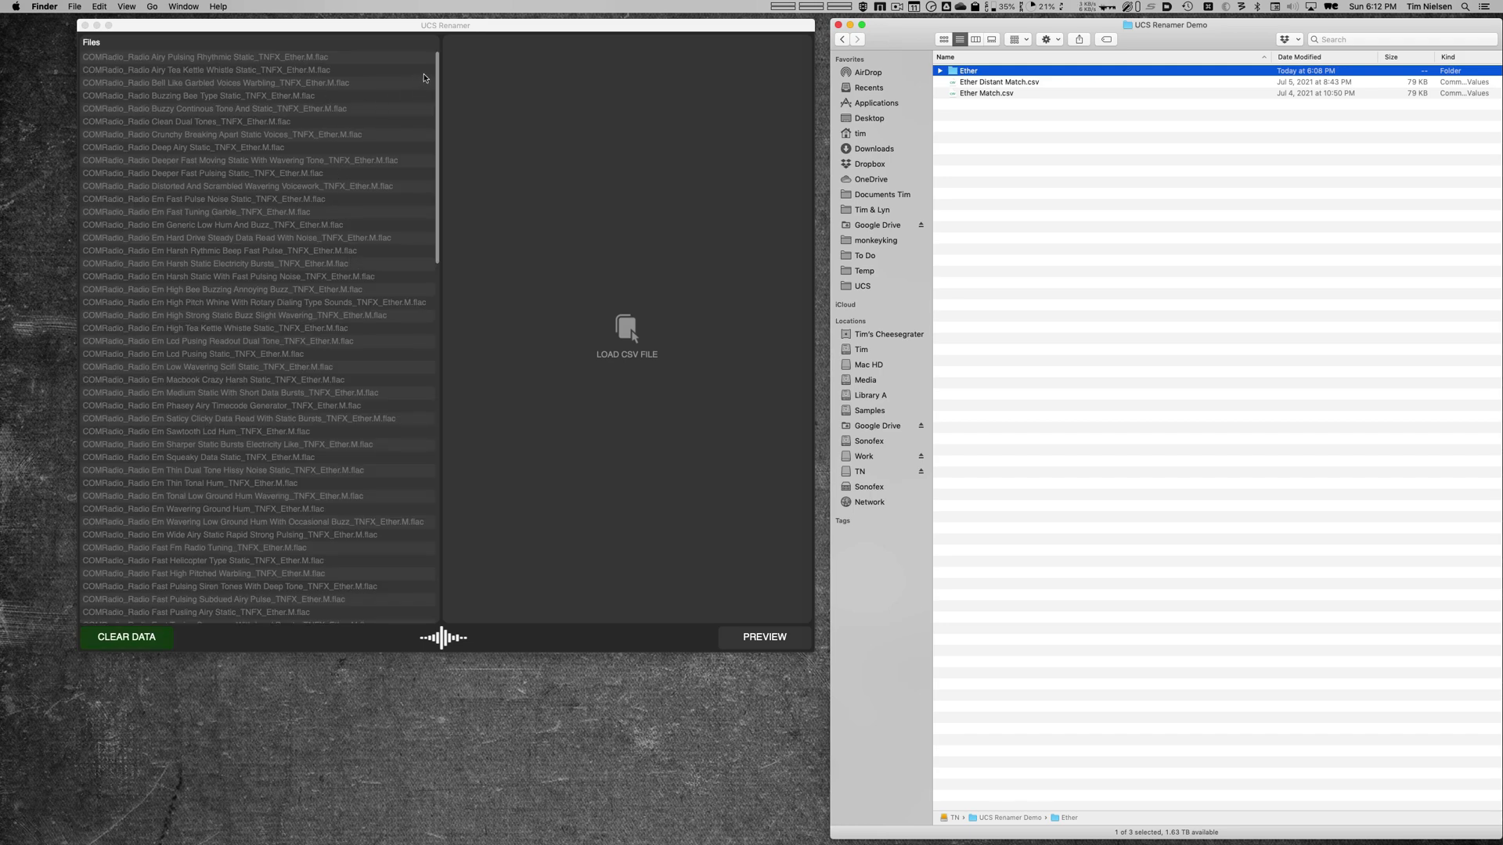
left_click_drag(436, 65, 443, 22)
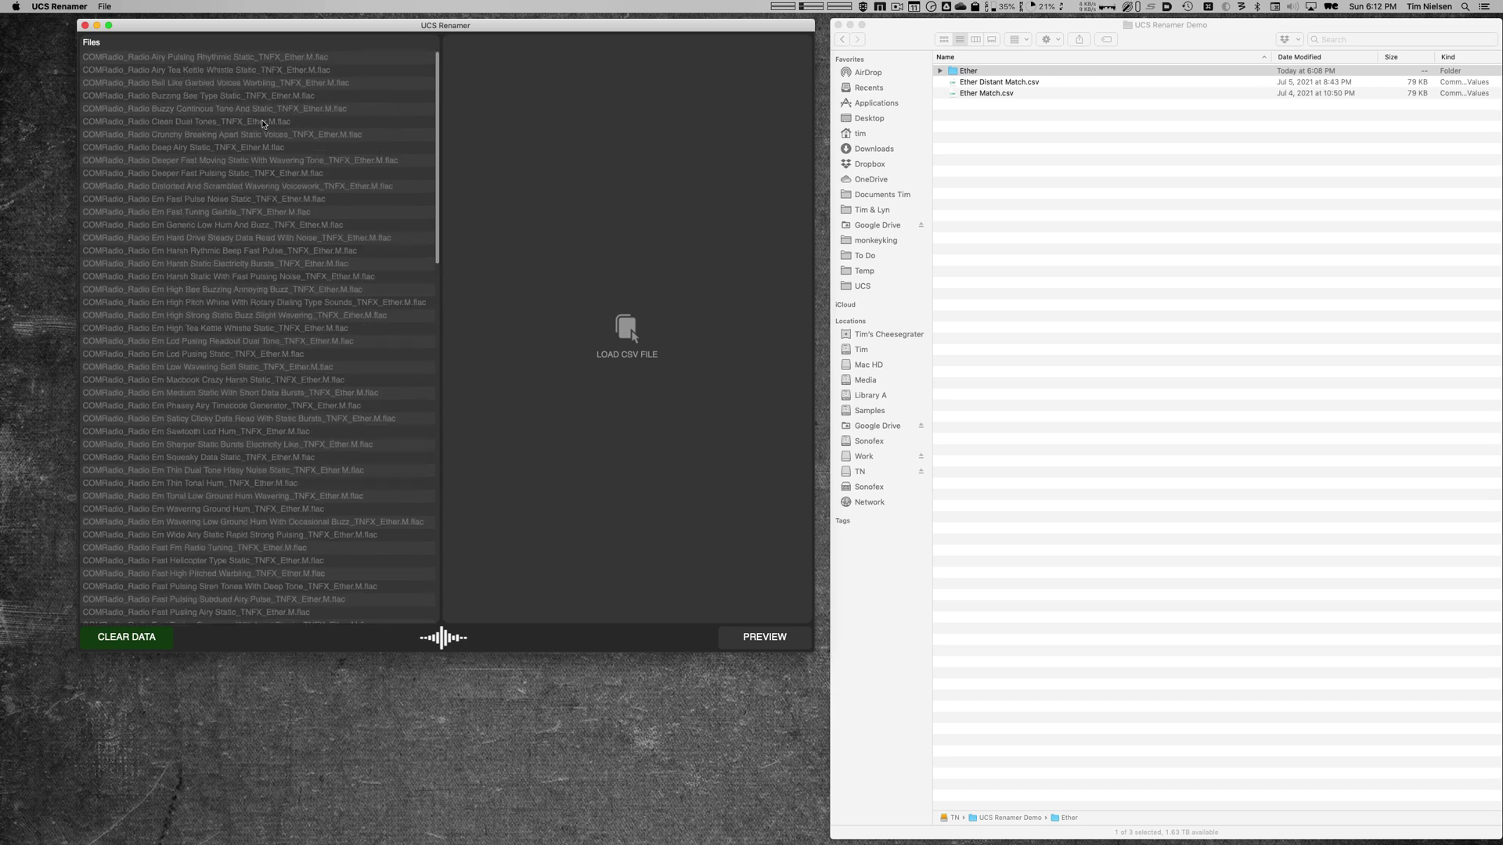
left_click_drag(497, 28, 493, 28)
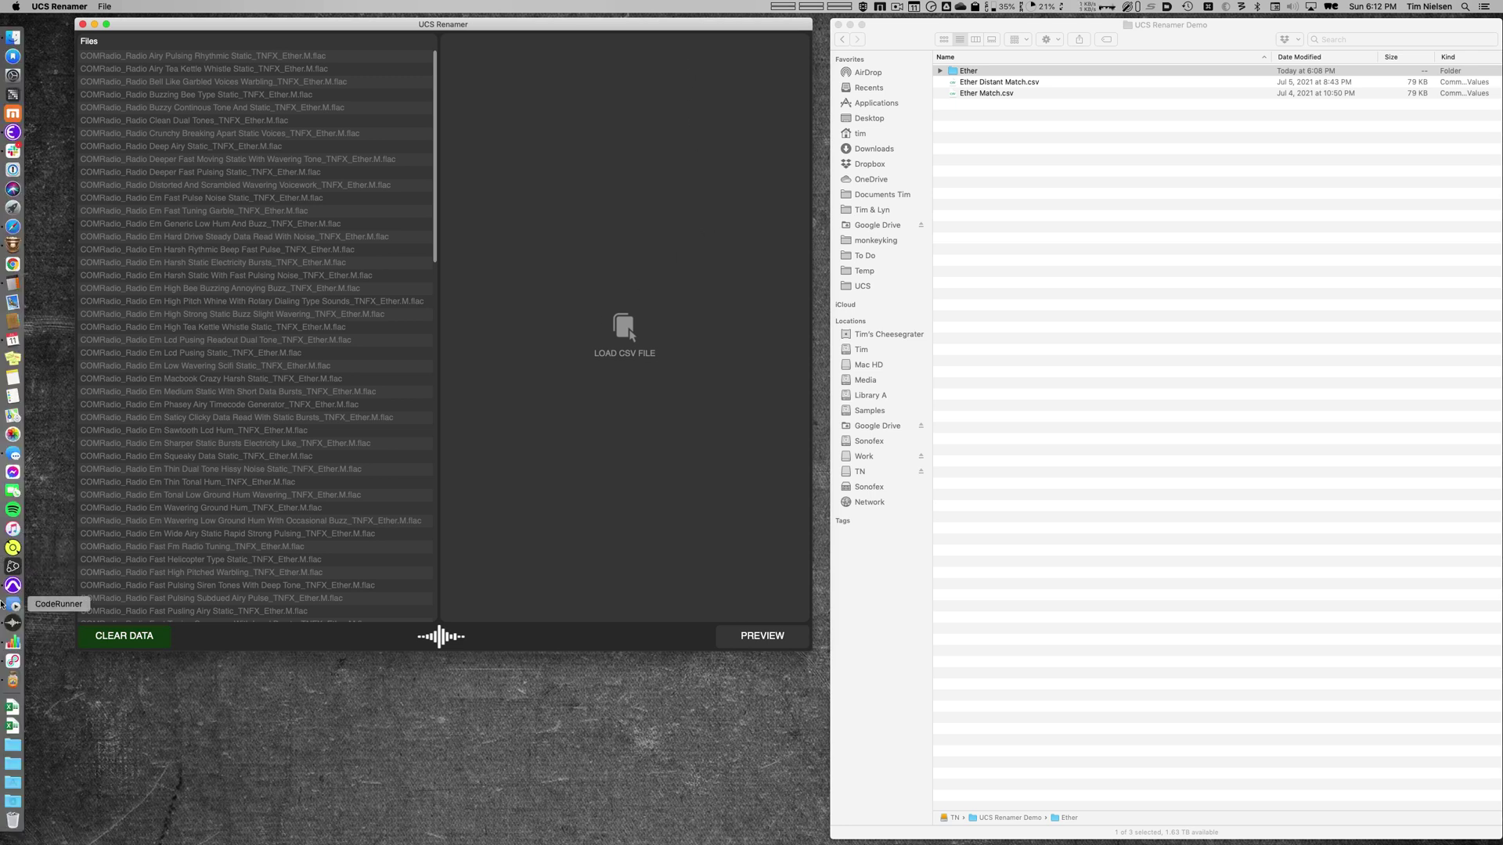
- Open the Ether Match and Ether Distant Match sheets in Numbers and browse Ether Match's Filename rows
left_click(7, 644)
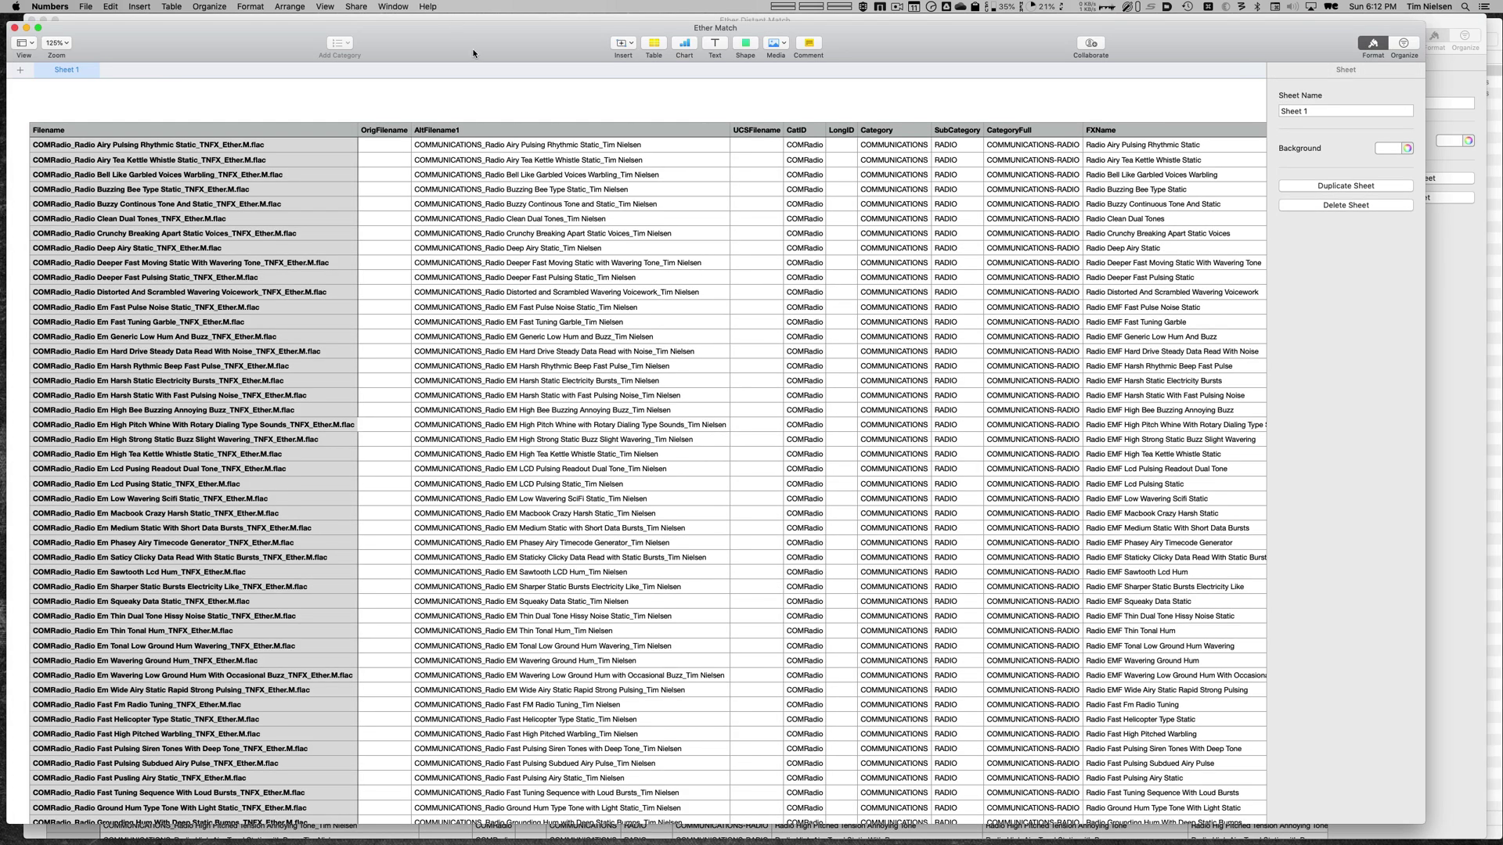
left_click_drag(472, 53, 479, 46)
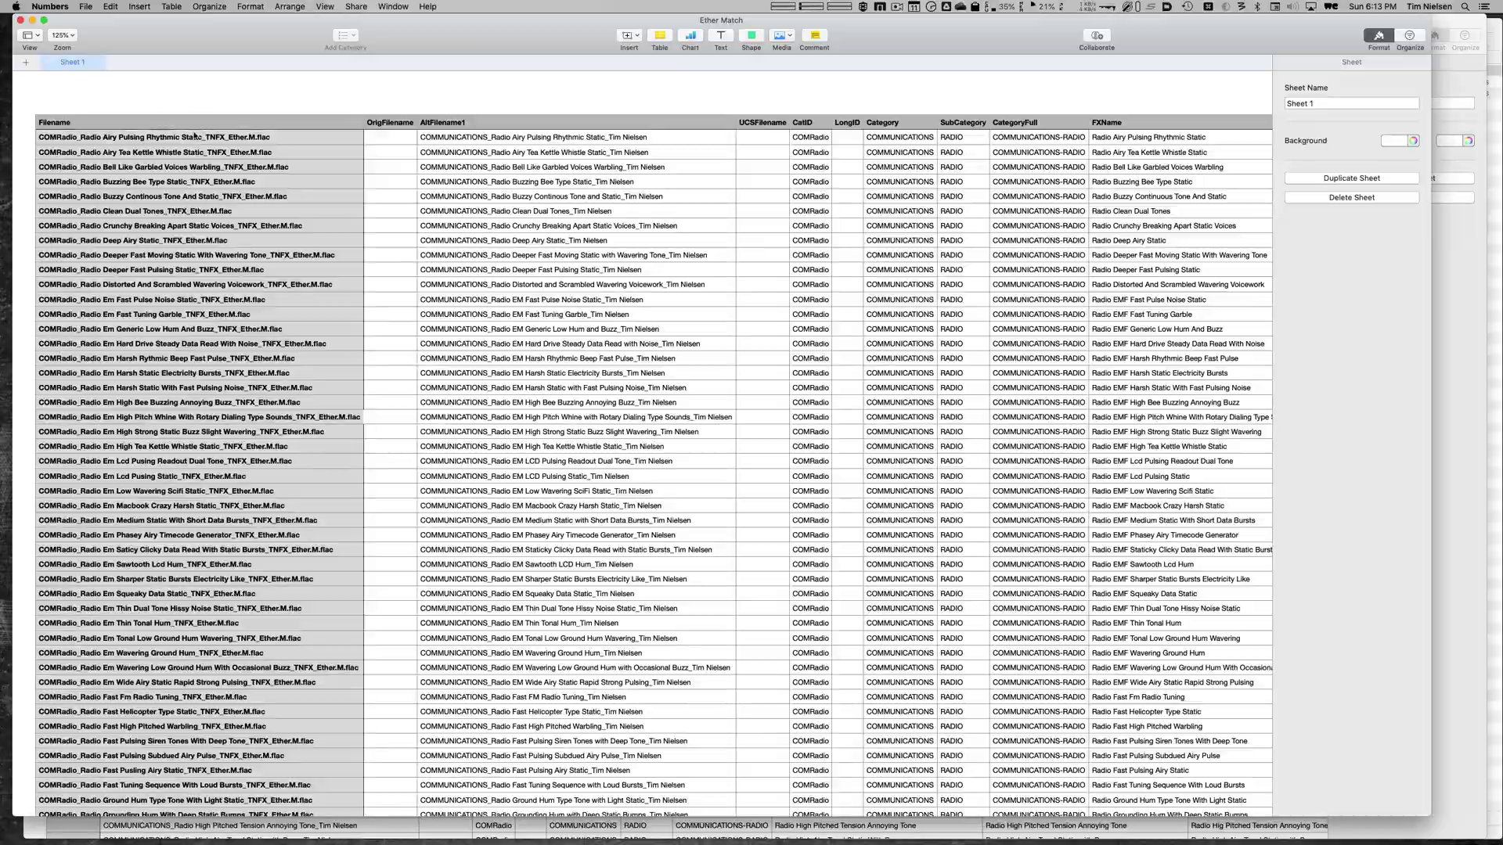
scroll(191, 173, "down", 2)
scroll(191, 174, "down", 15)
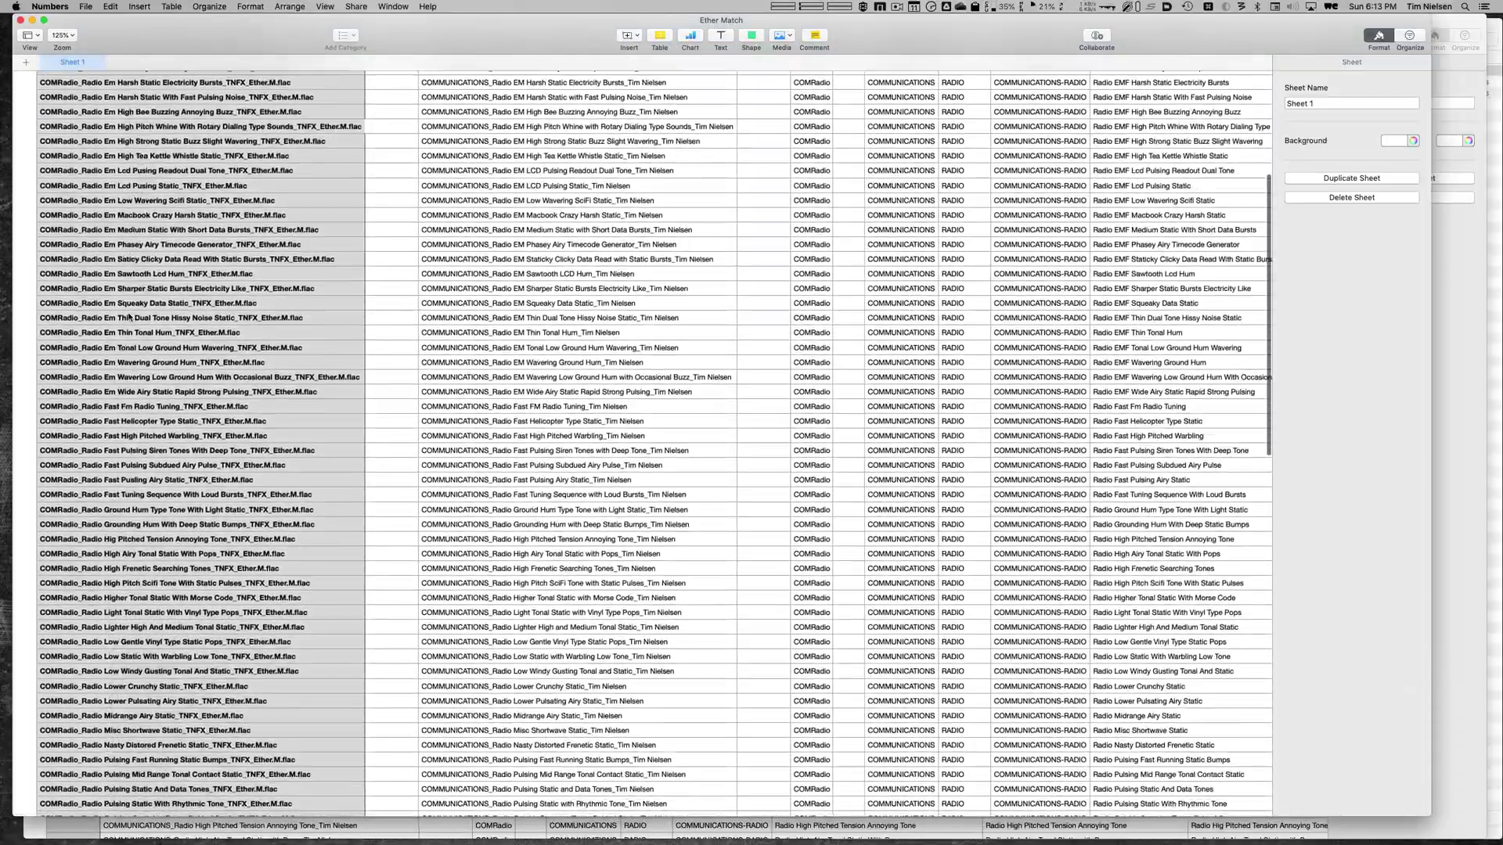
scroll(129, 316, "down", 12)
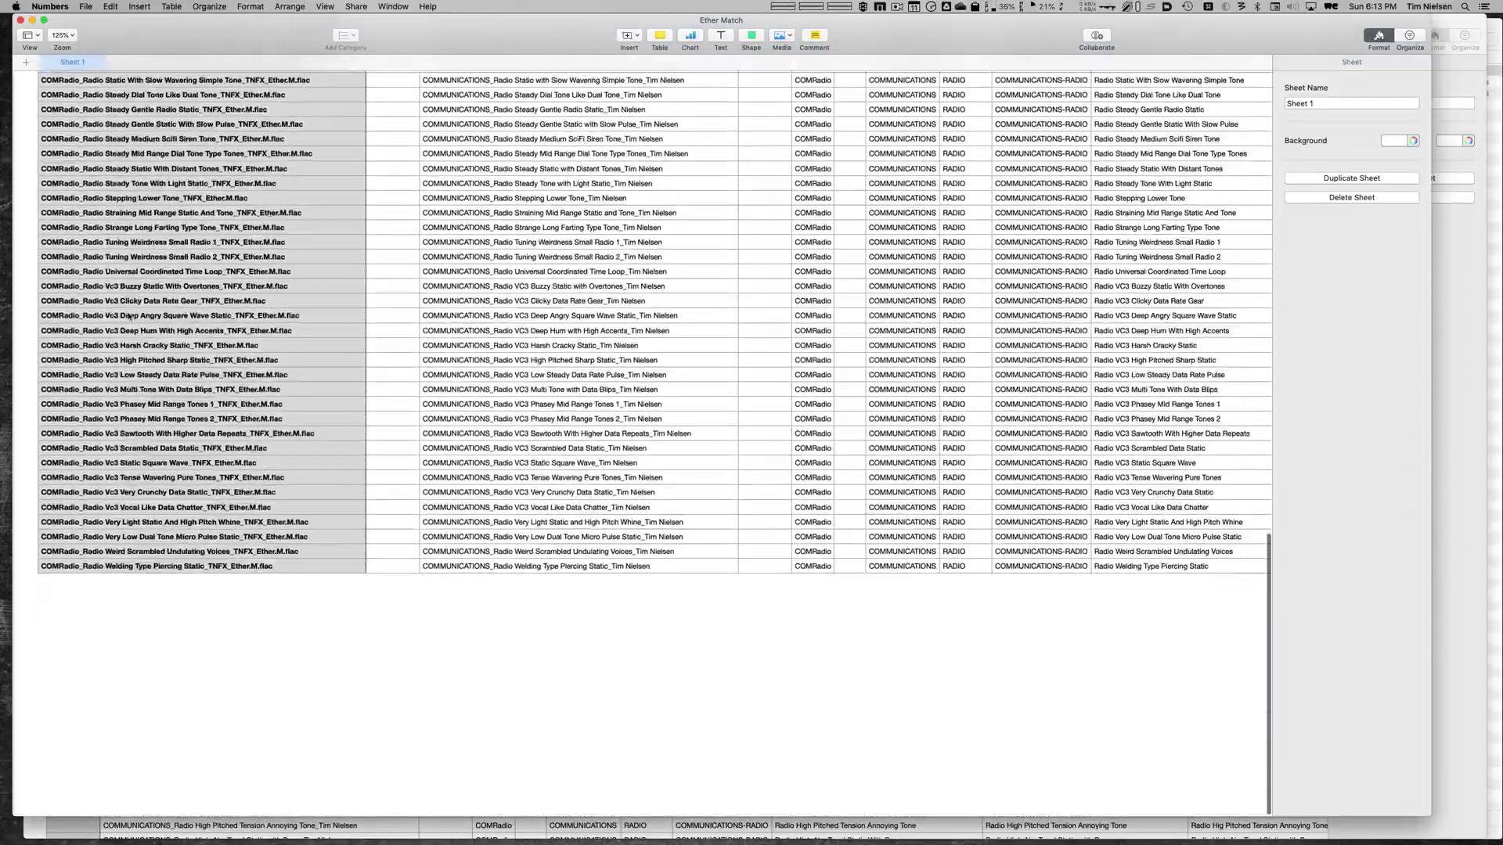
scroll(129, 317, "up", 20)
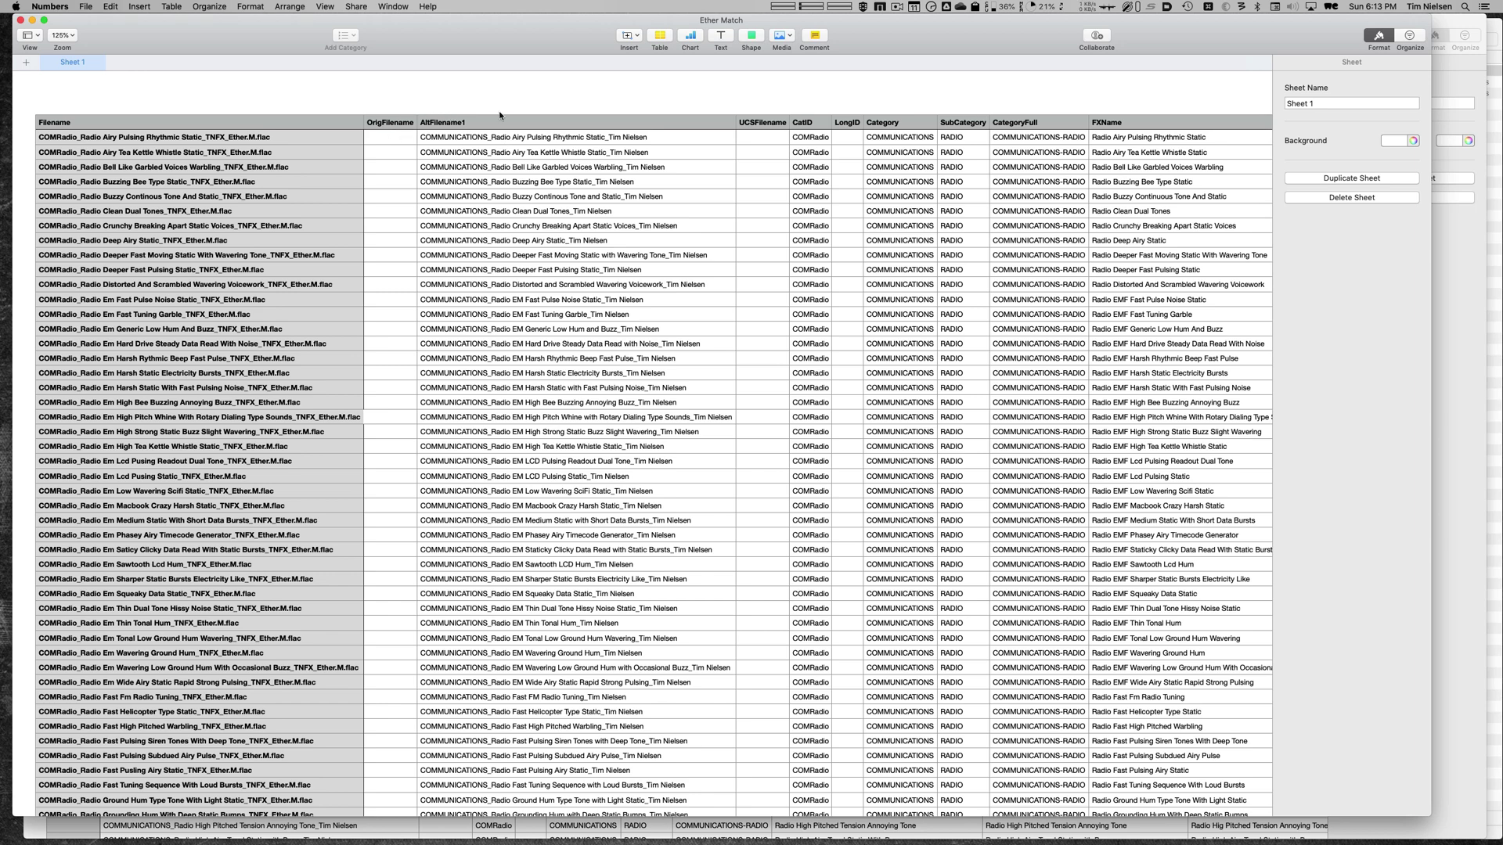
scroll(543, 119, "down", 1)
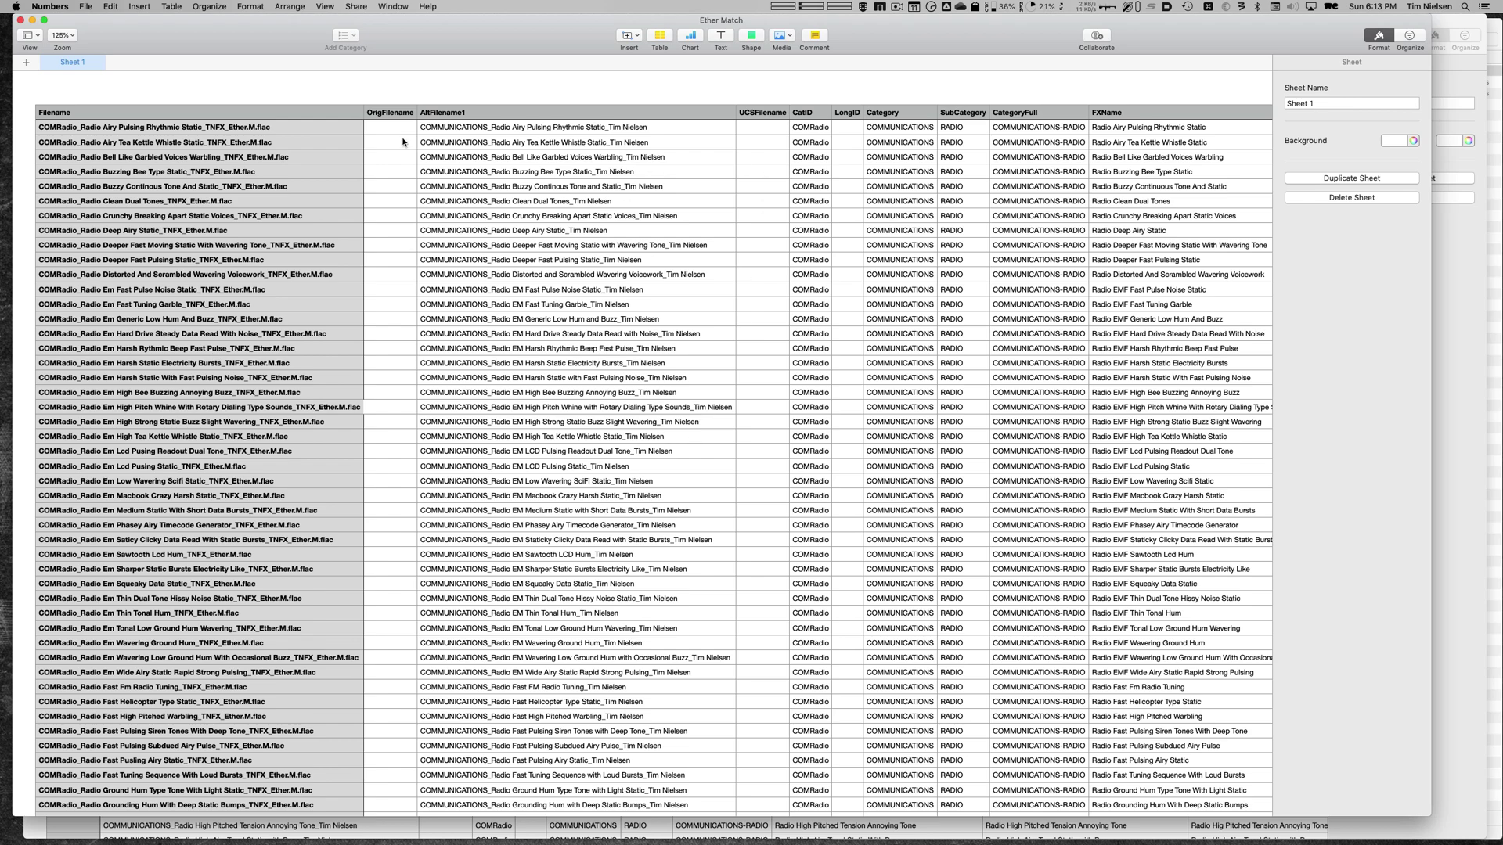
- Scroll across Ether Match's columns to review Description, Keywords, Microphone, Source, URL and Notes
scroll(759, 152, "right", 3)
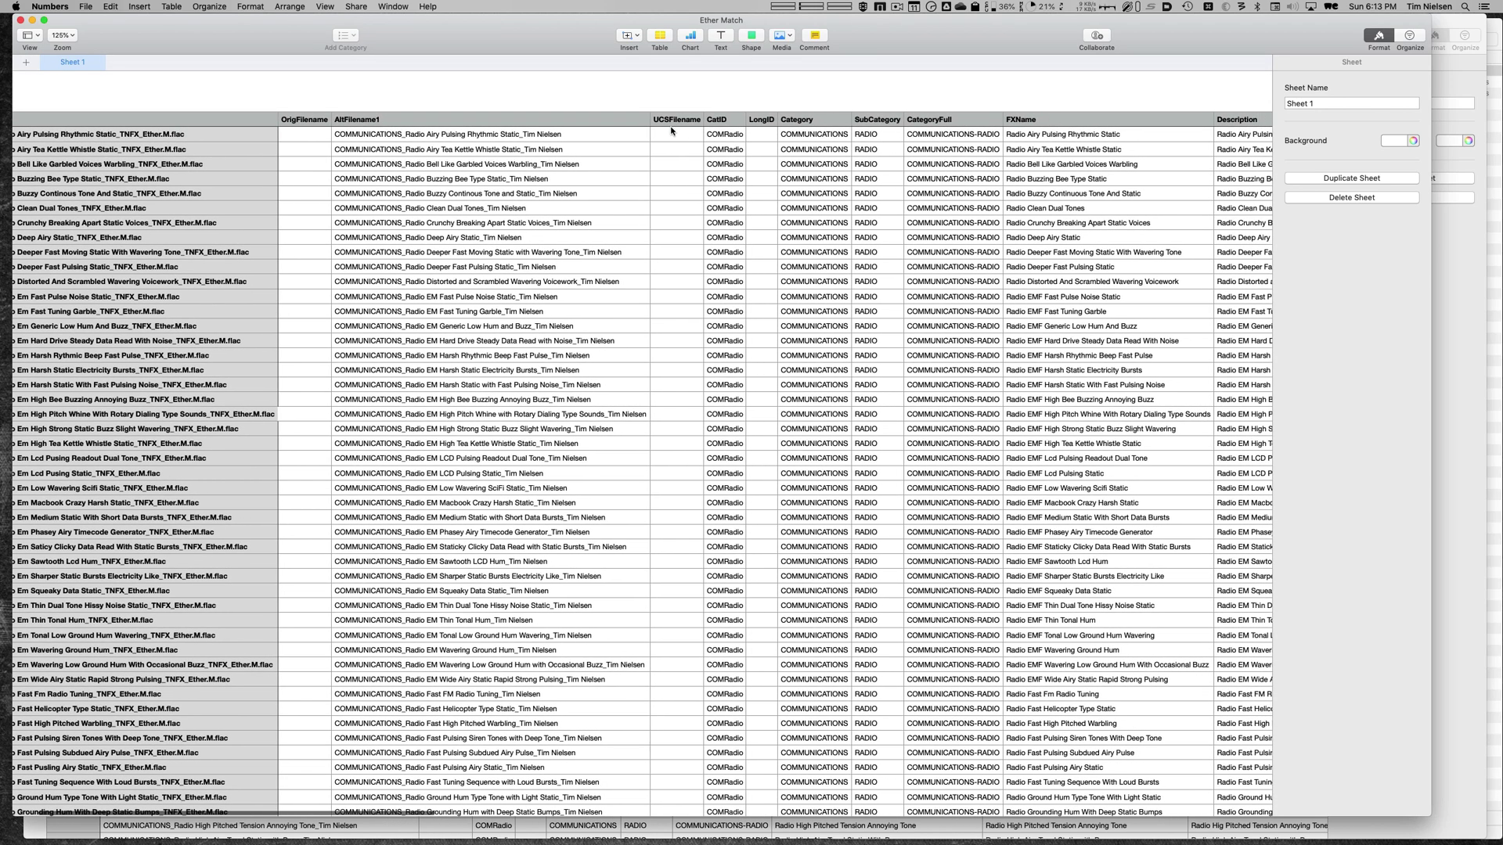
scroll(724, 185, "right", 10)
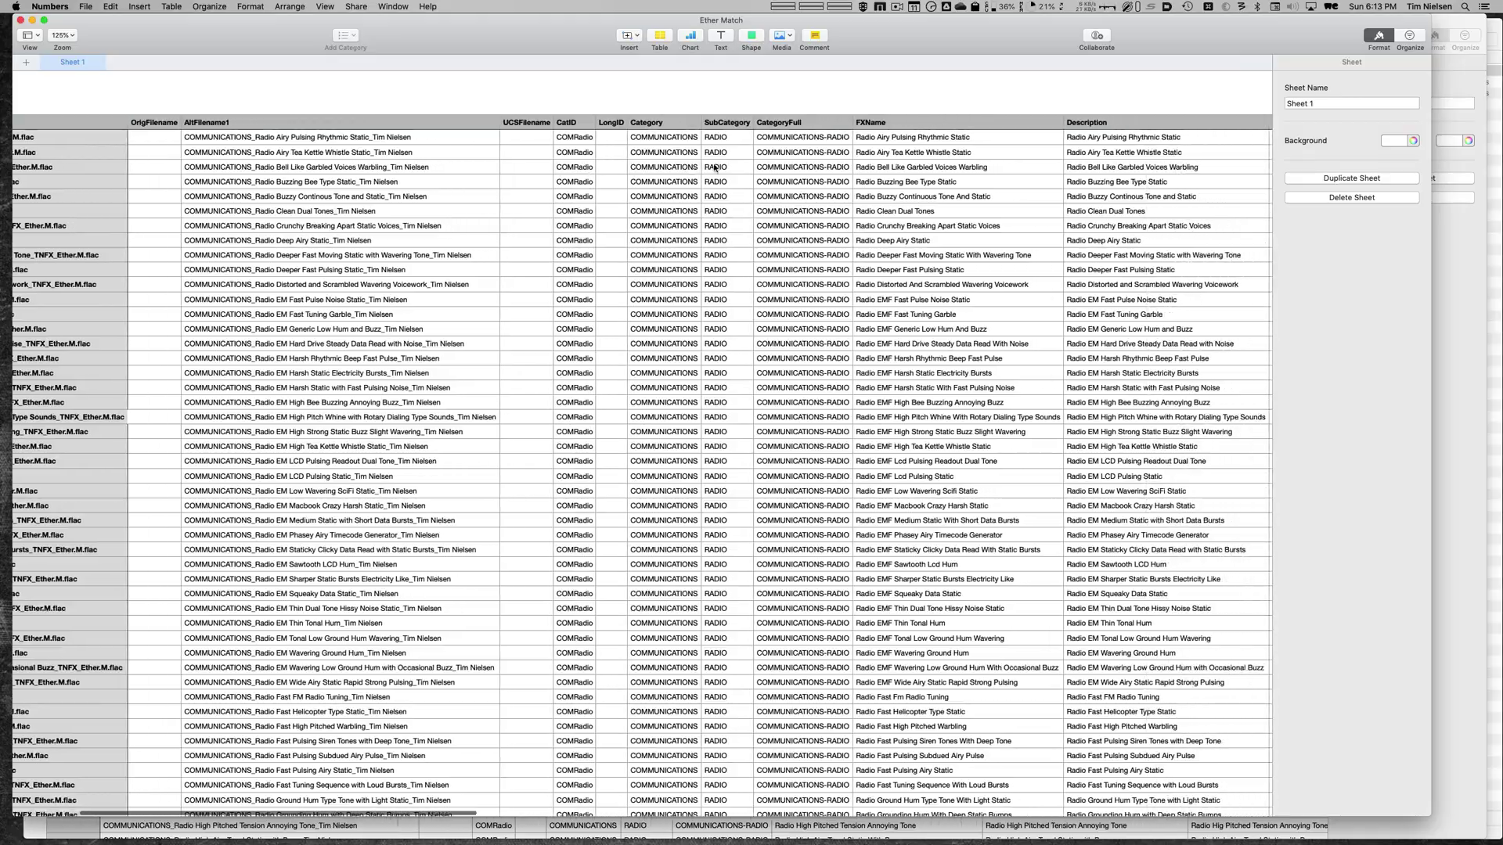
scroll(724, 166, "right", 15)
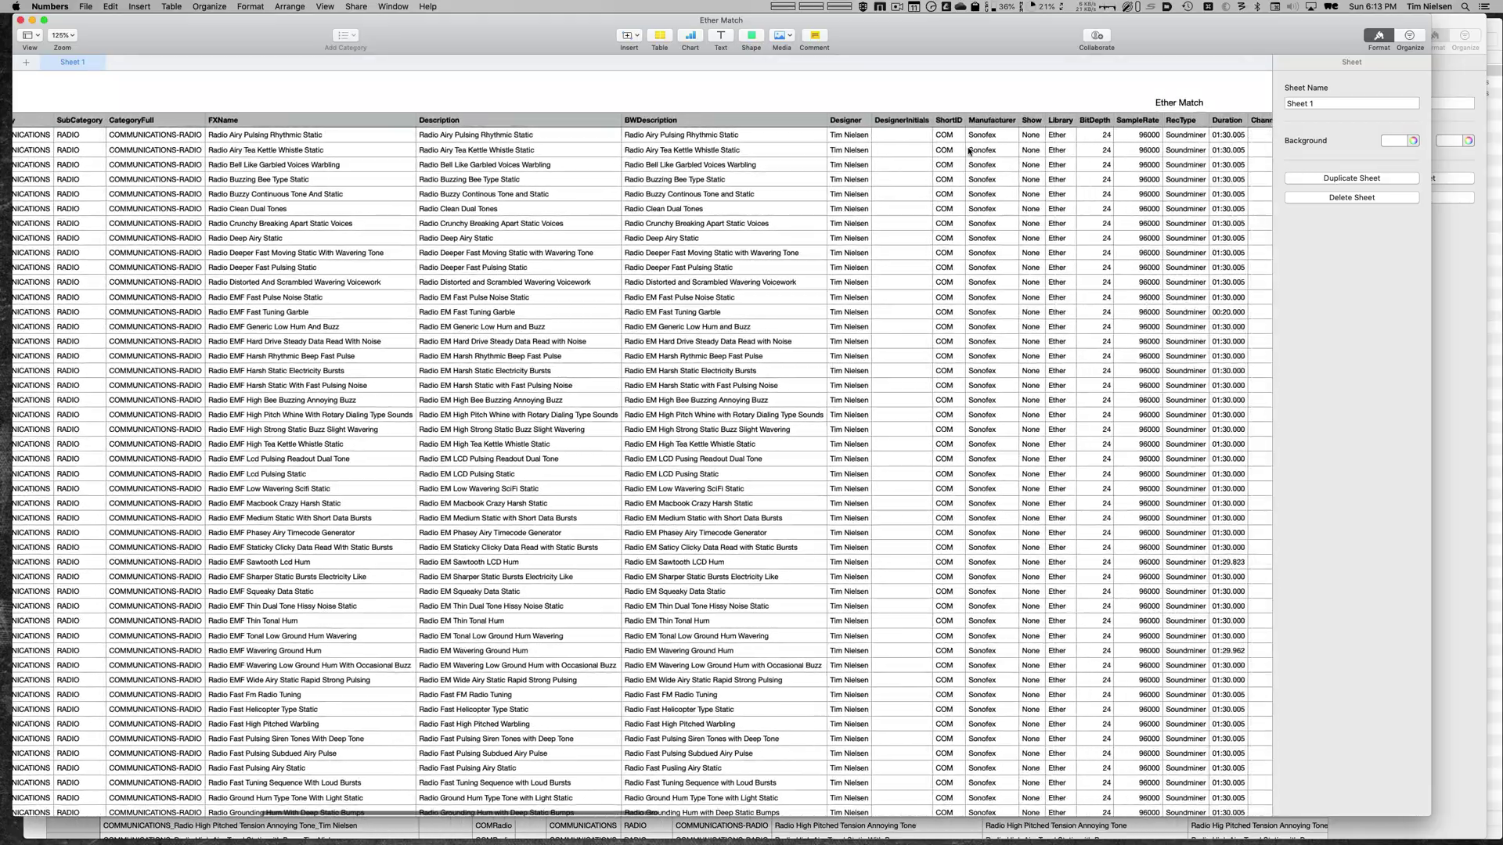
scroll(819, 157, "right", 12)
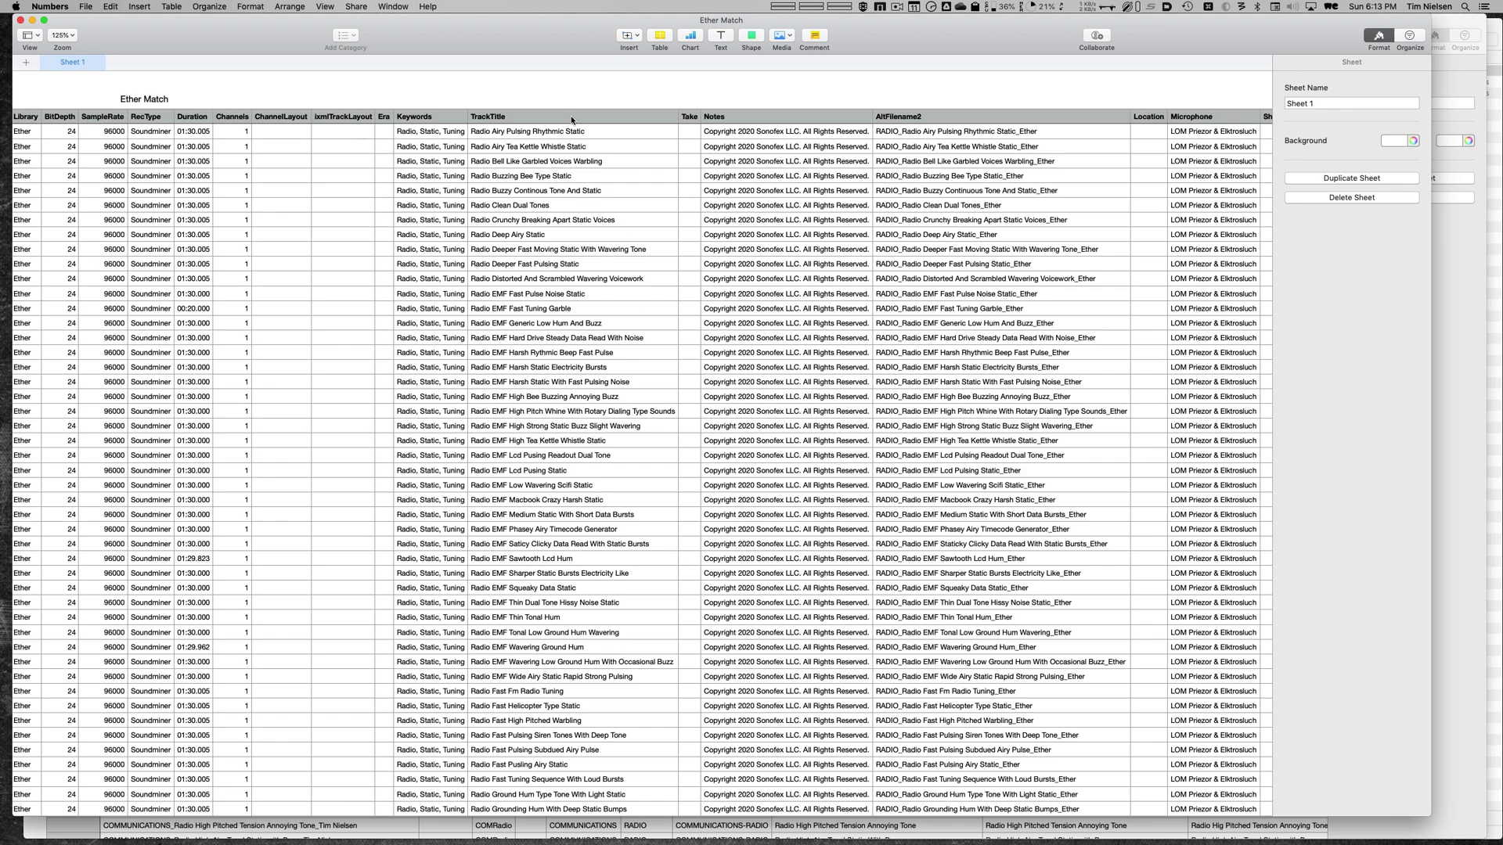
scroll(789, 131, "right", 5)
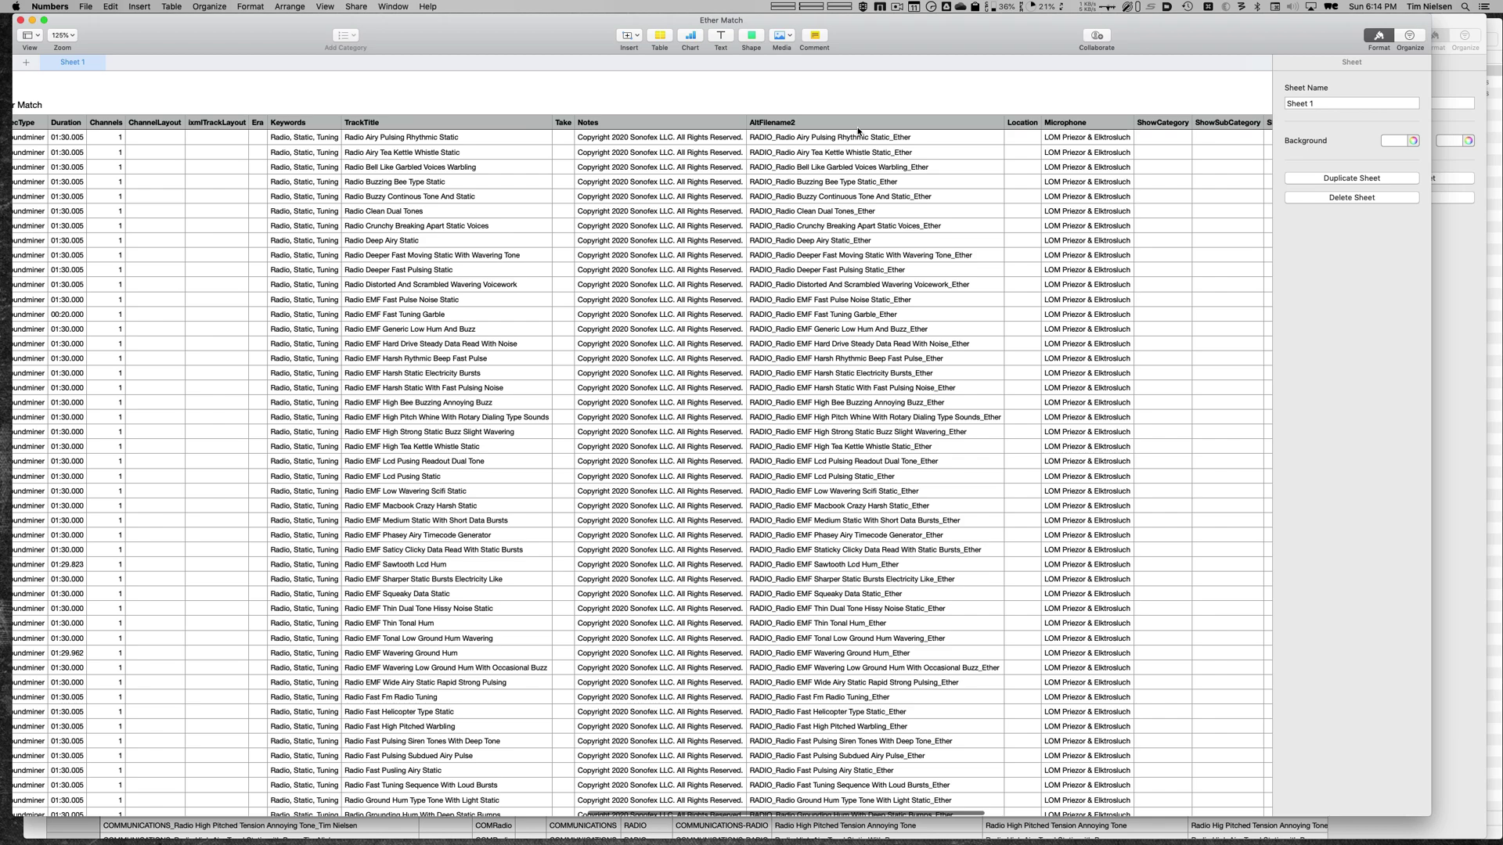
scroll(942, 139, "right", 5)
scroll(943, 139, "right", 4)
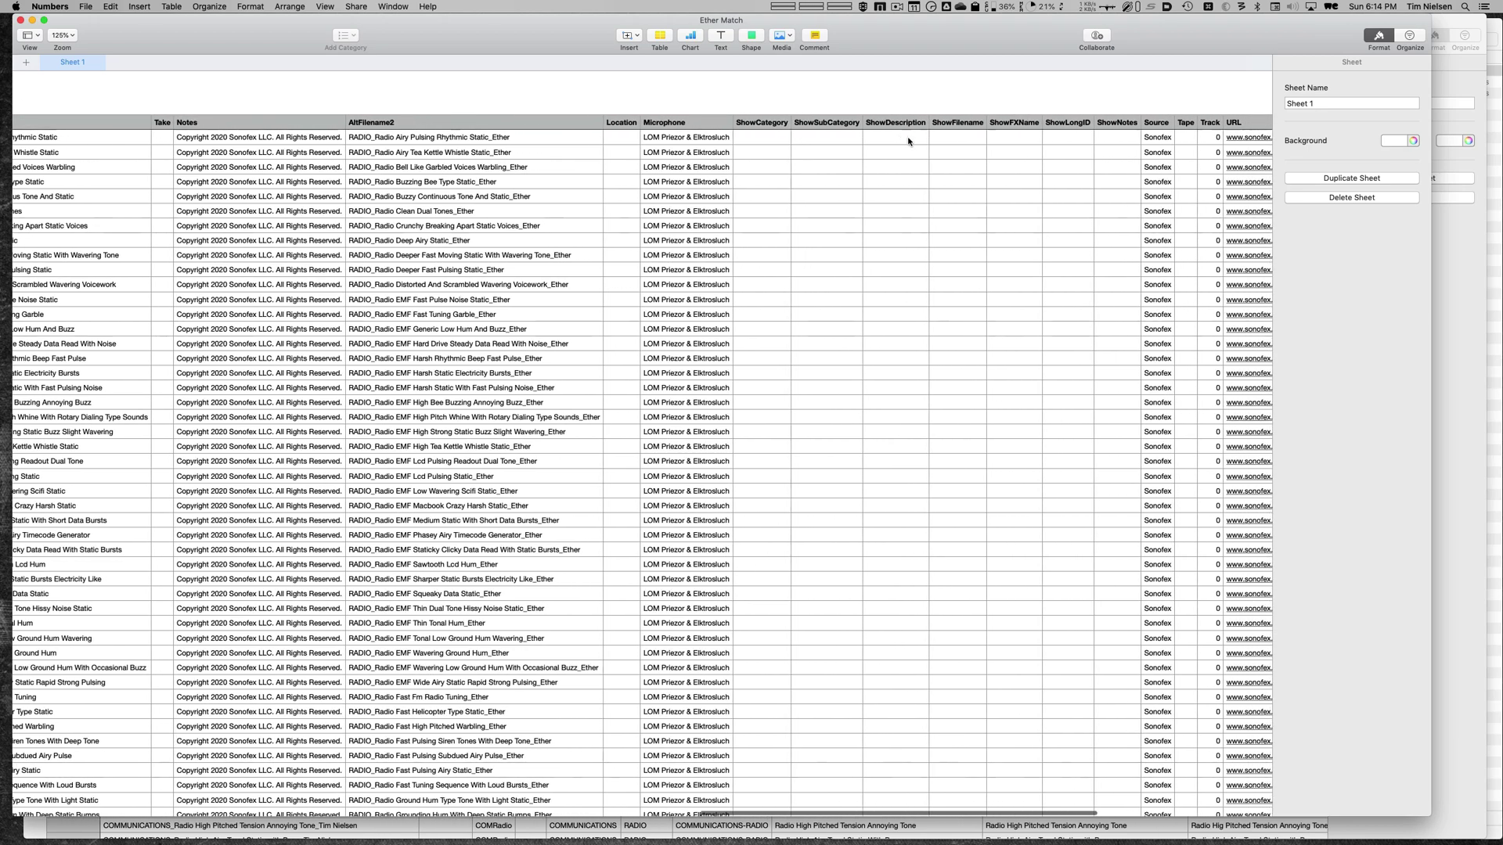
scroll(1025, 140, "right", 1)
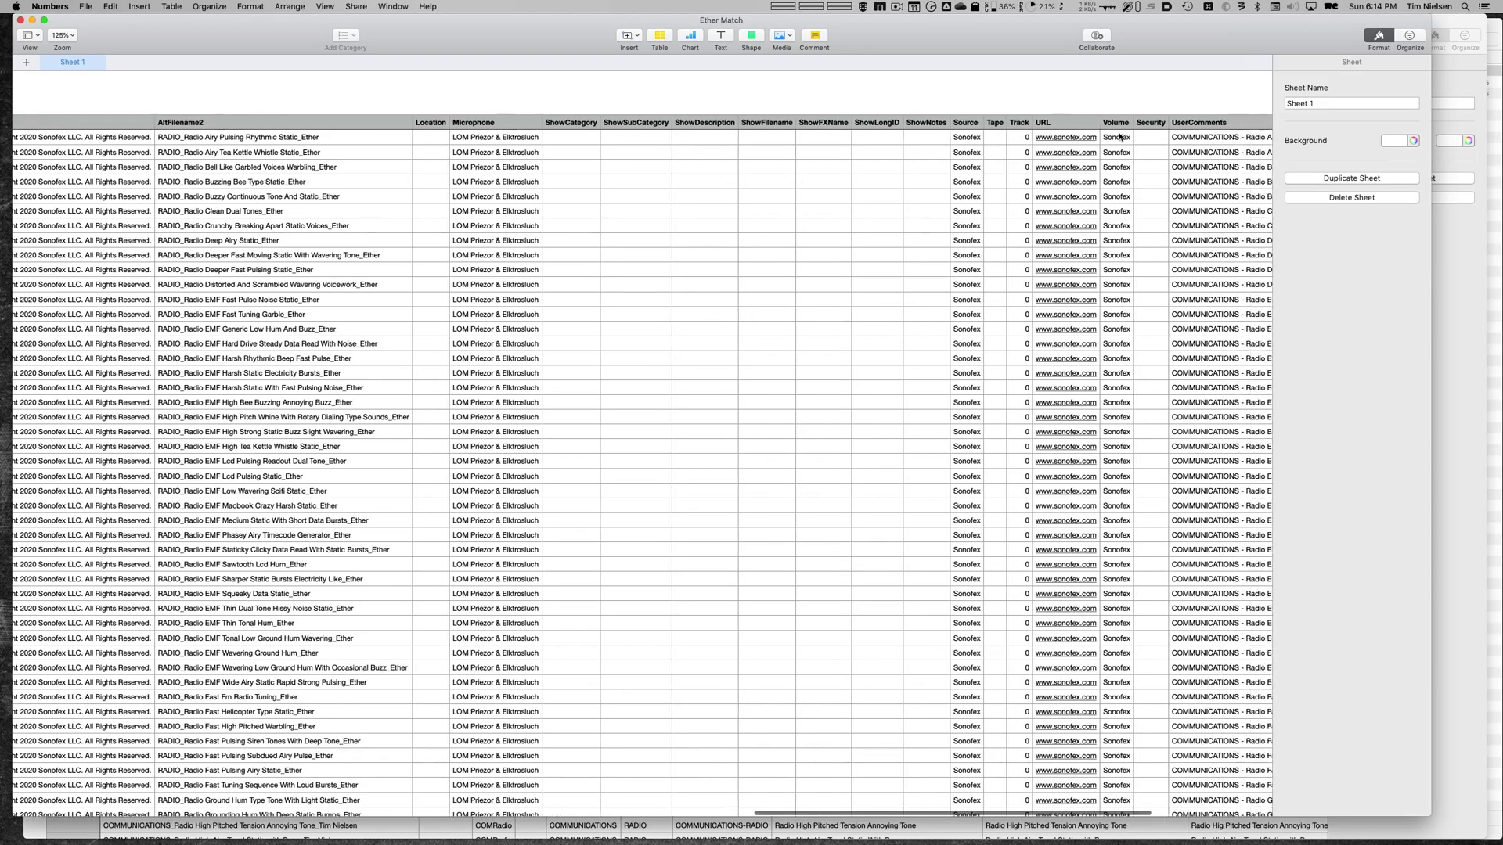
scroll(1119, 135, "left", 15)
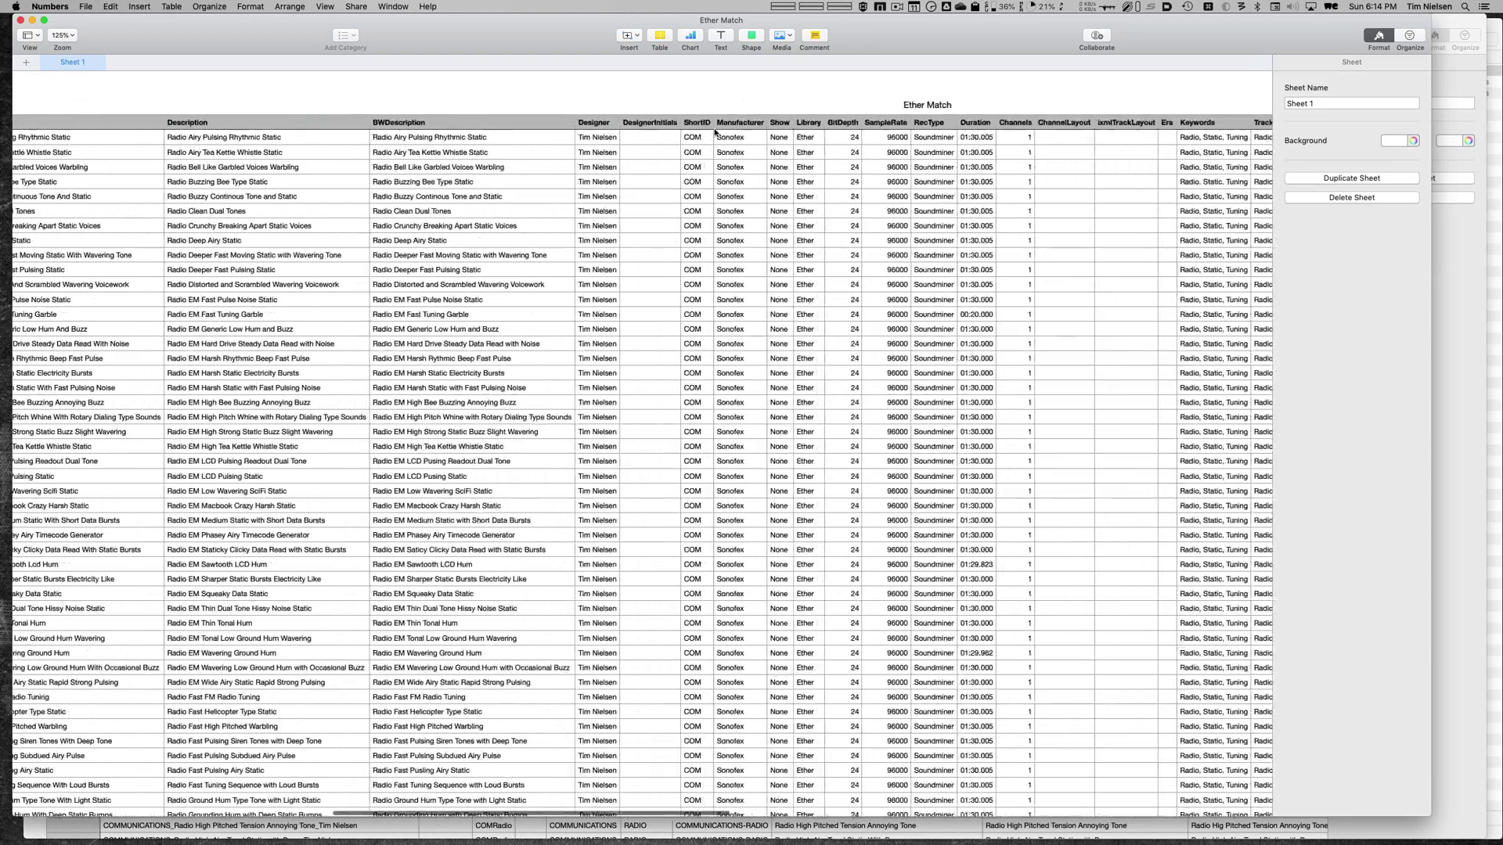
scroll(713, 133, "left", 10)
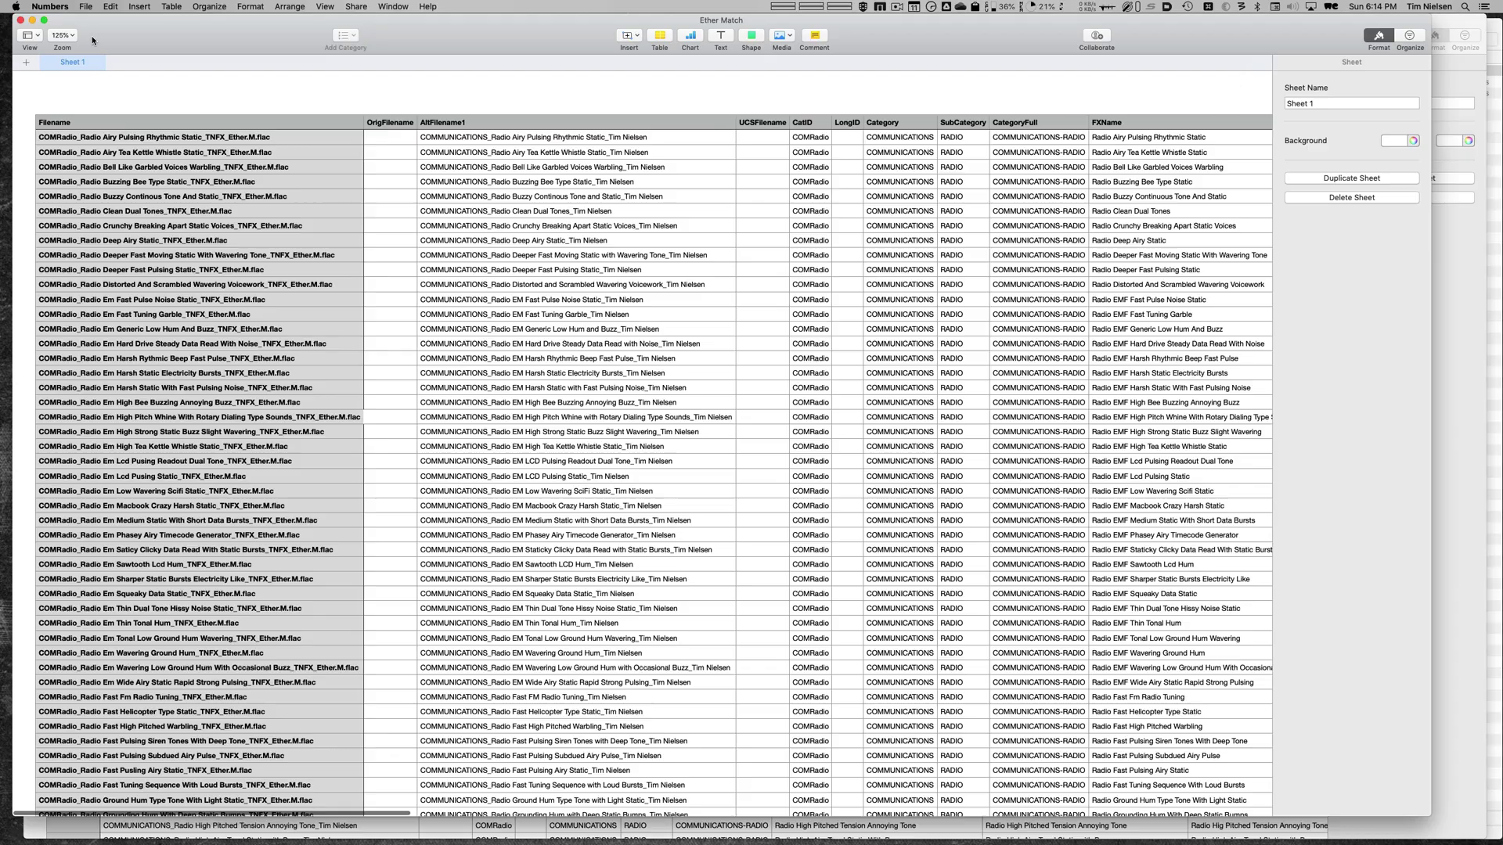
- Hide Numbers, load Ether Match.csv into UCS Renamer, and expand the Ether folder in Finder
key("super+h")
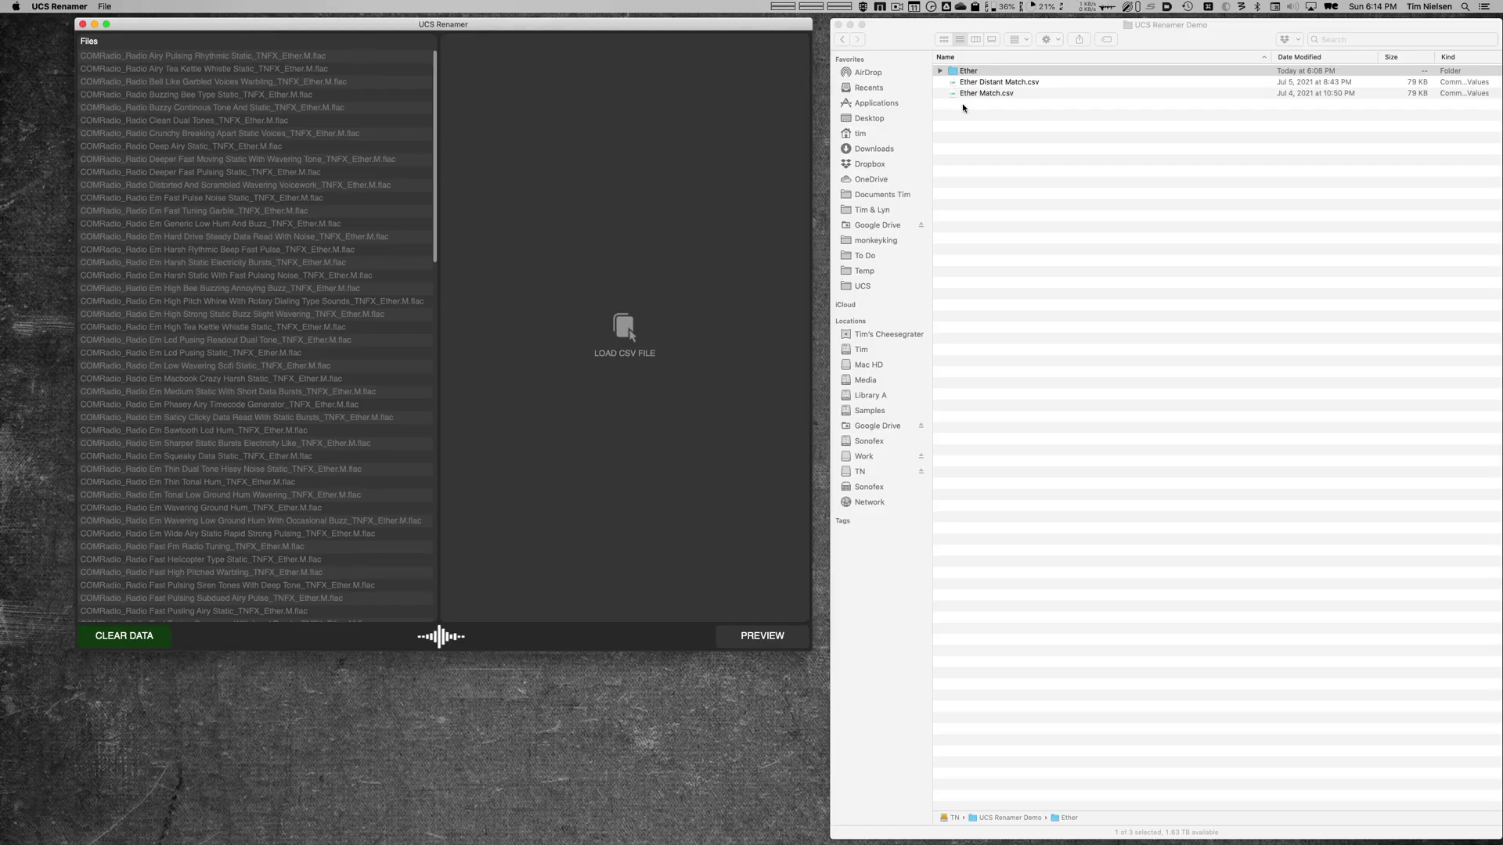
left_click(982, 93)
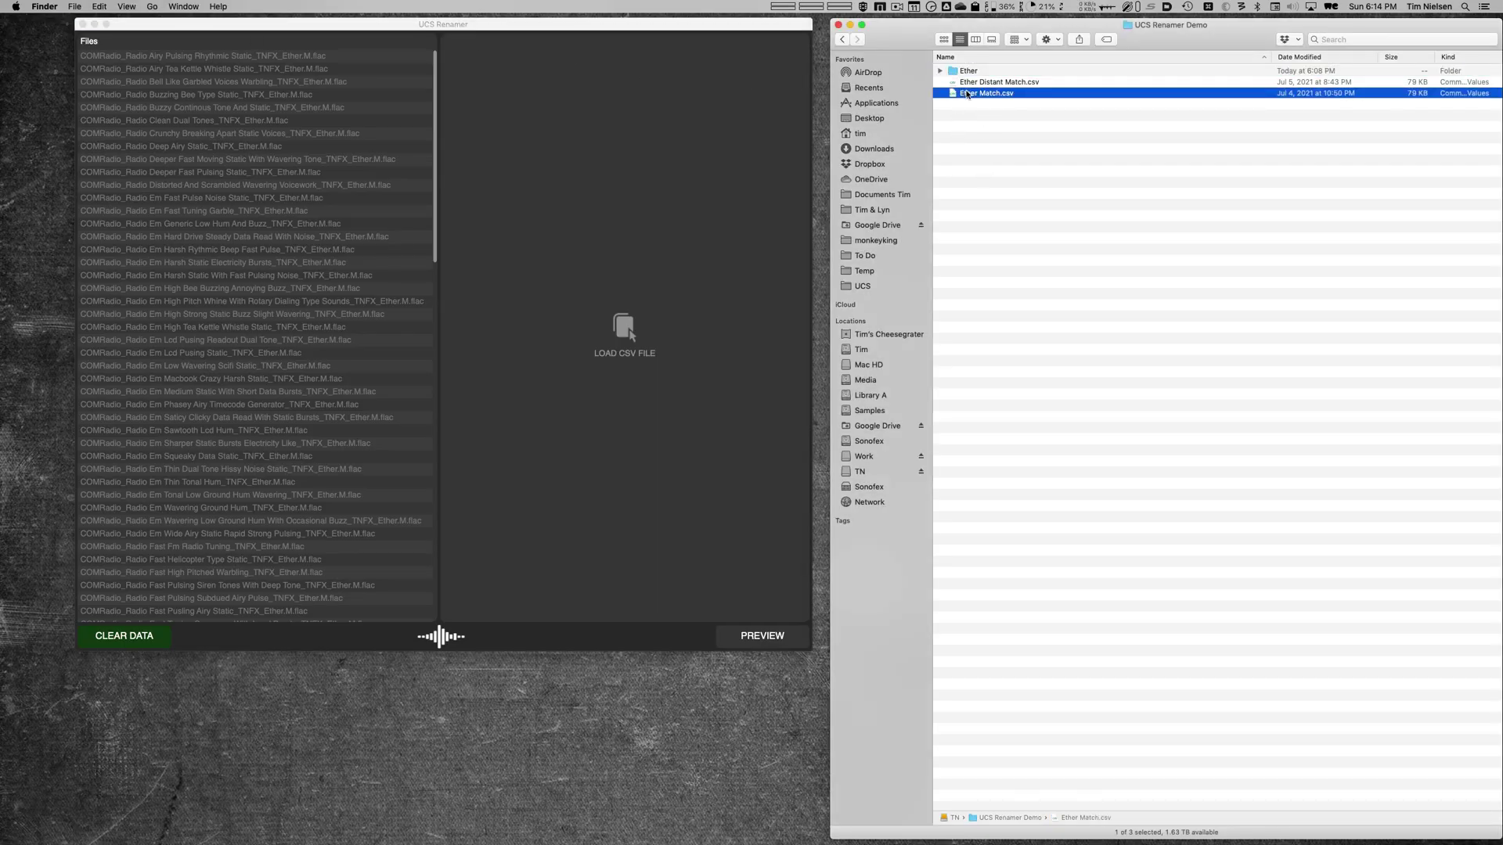
left_click_drag(966, 94, 703, 214)
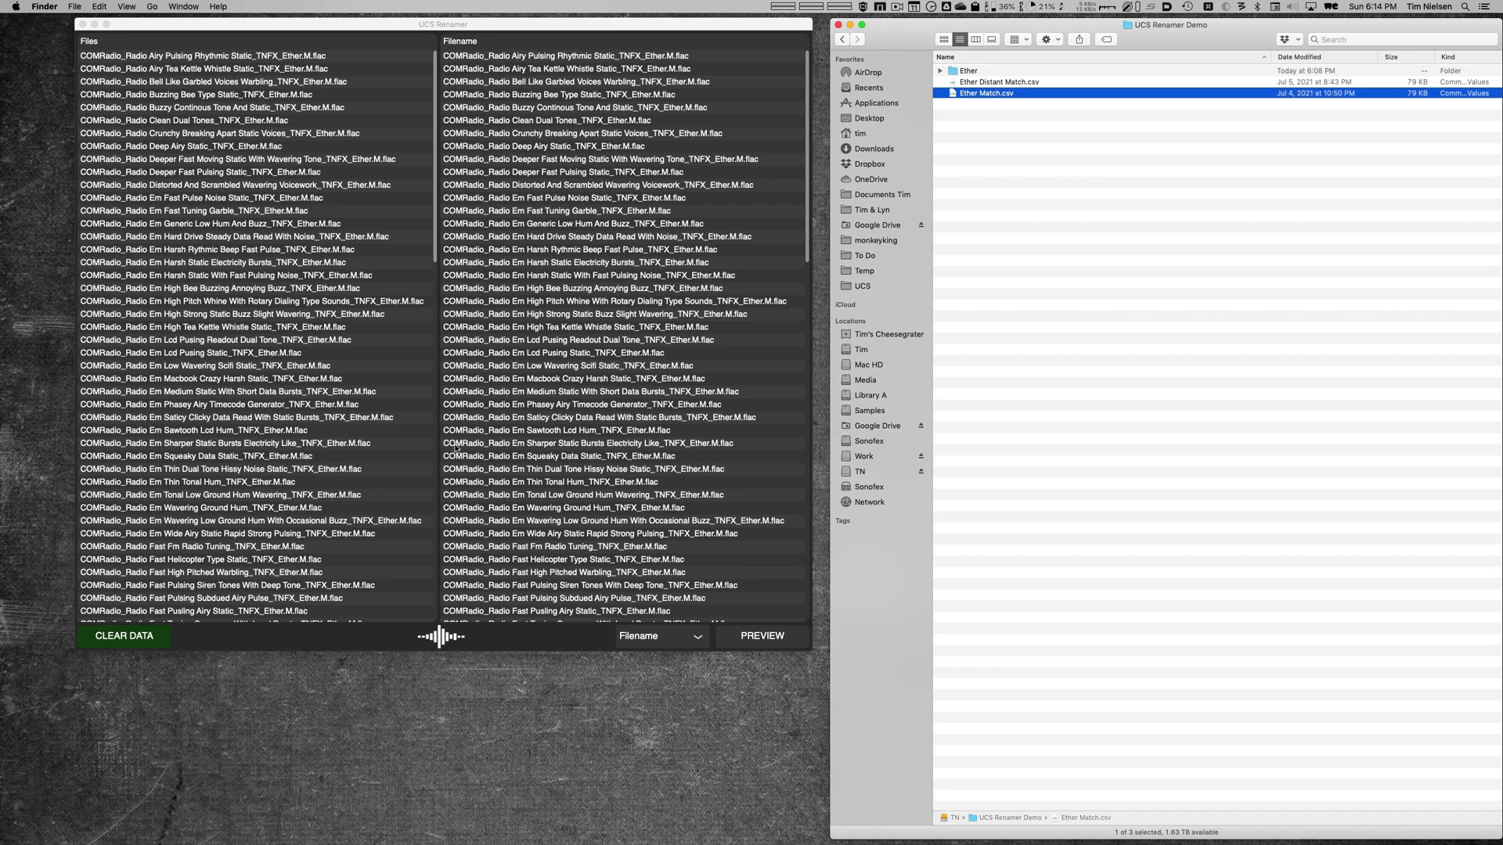
left_click_drag(437, 202, 438, 70)
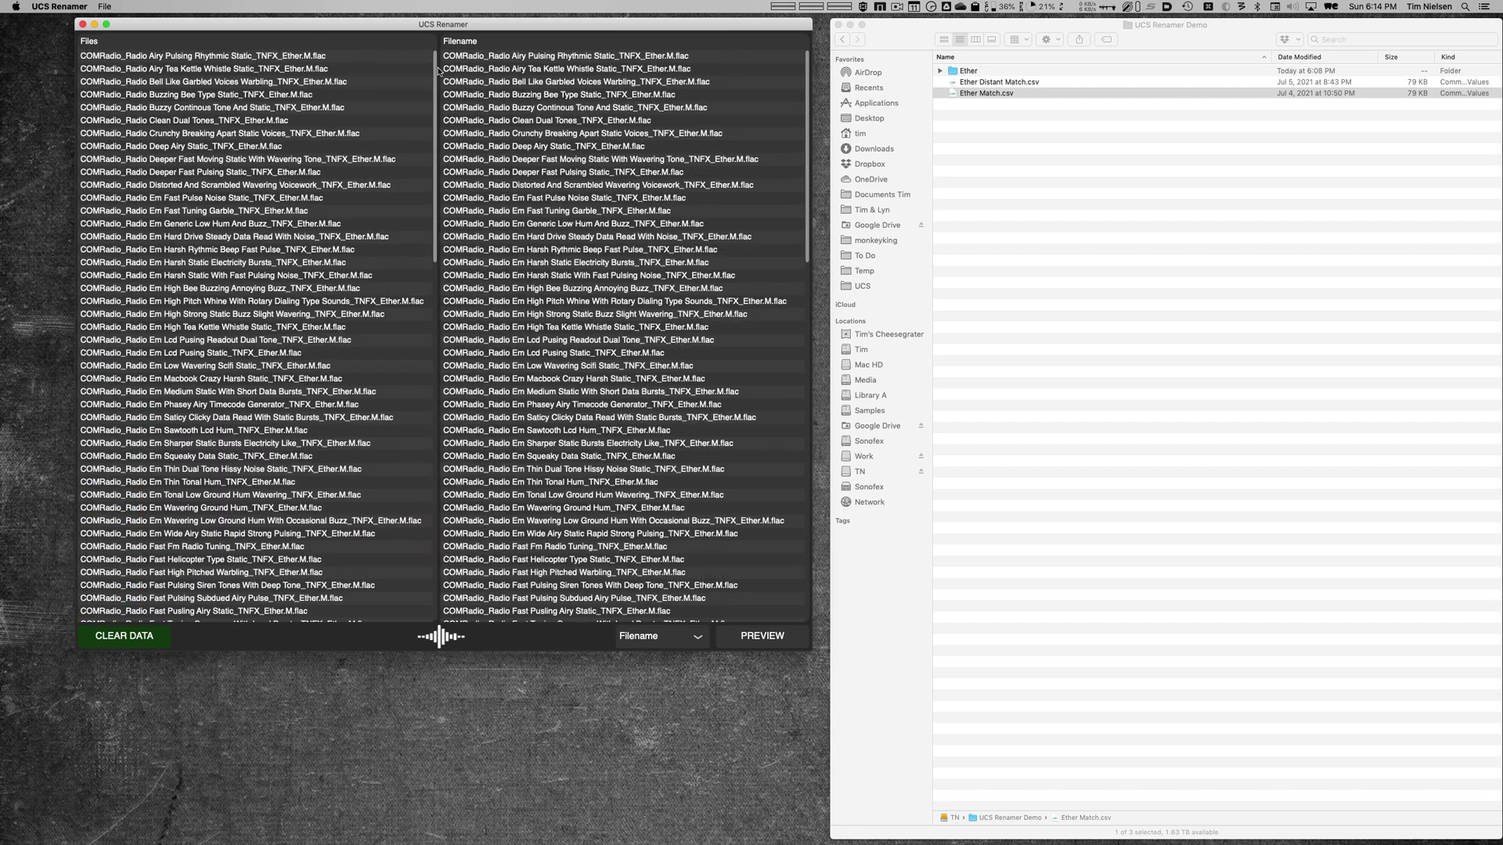
left_click(908, 41)
left_click(940, 71)
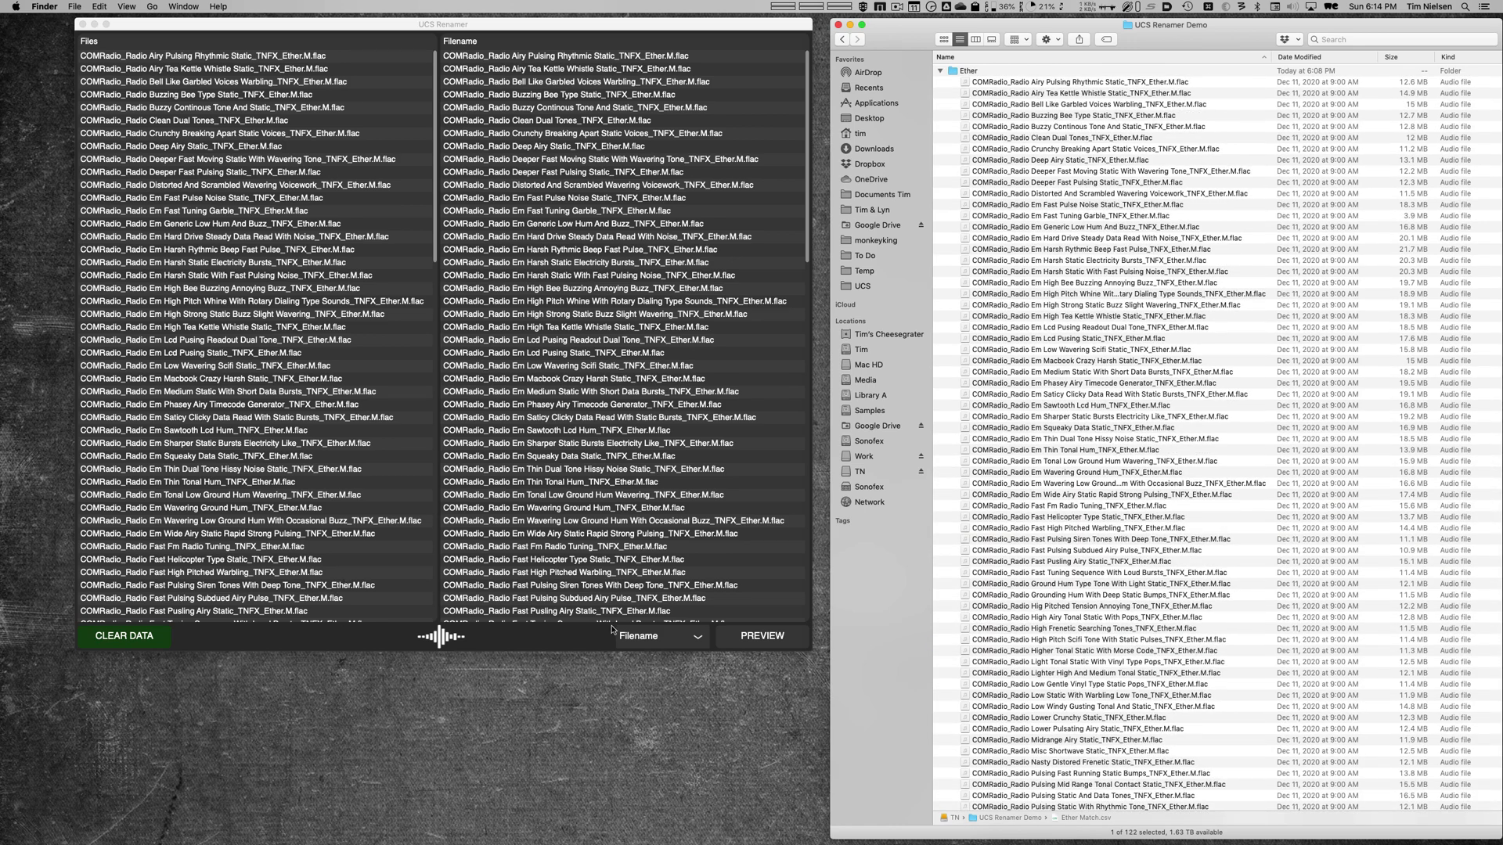
- Try OrigFilename, then set AltFilename1 as the name column to preview COMMUNICATIONS_ names
left_click(660, 638)
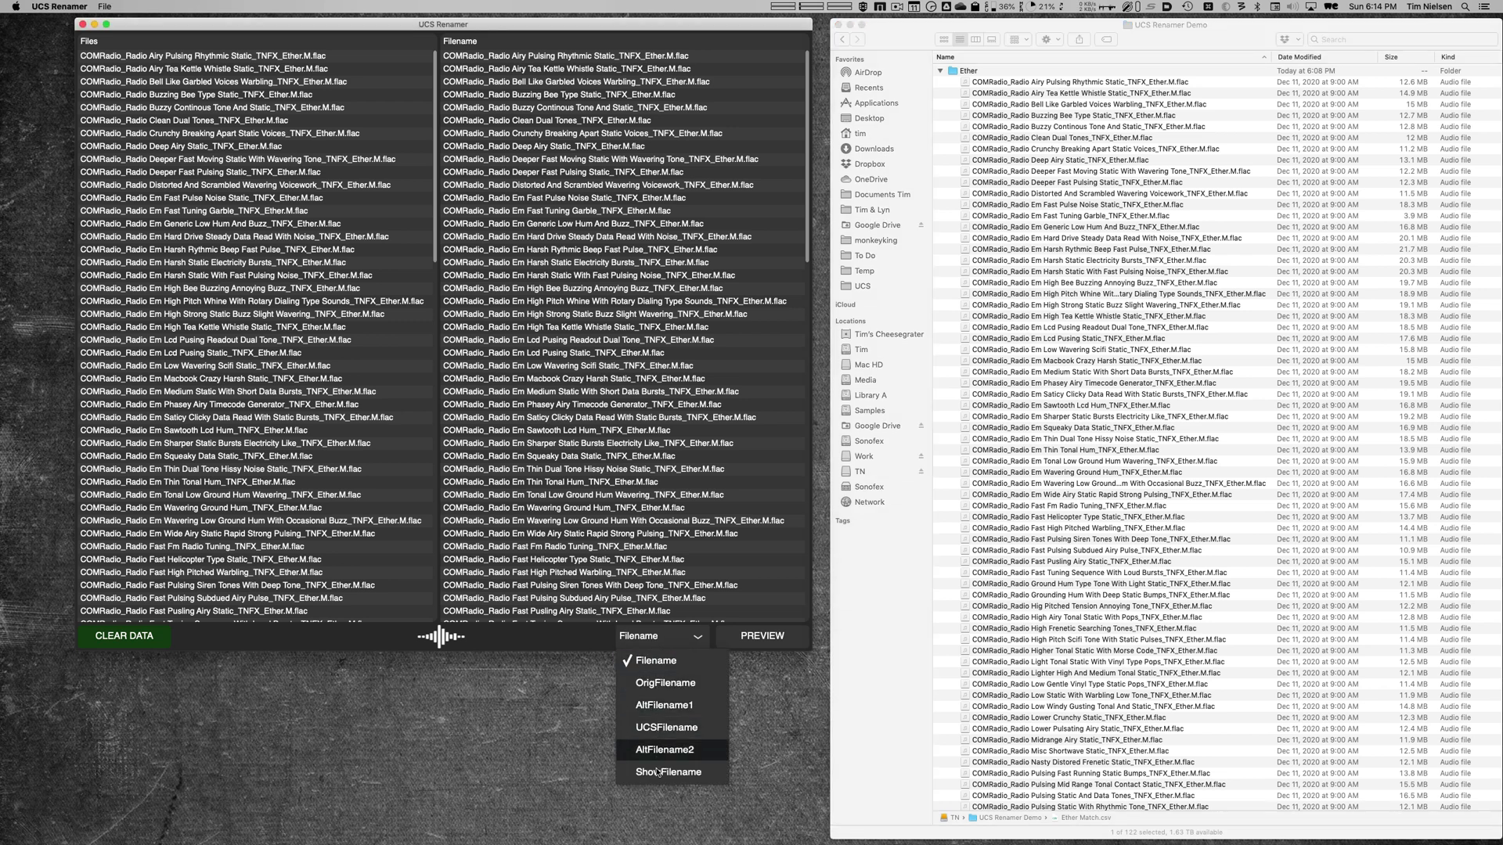
left_click(667, 684)
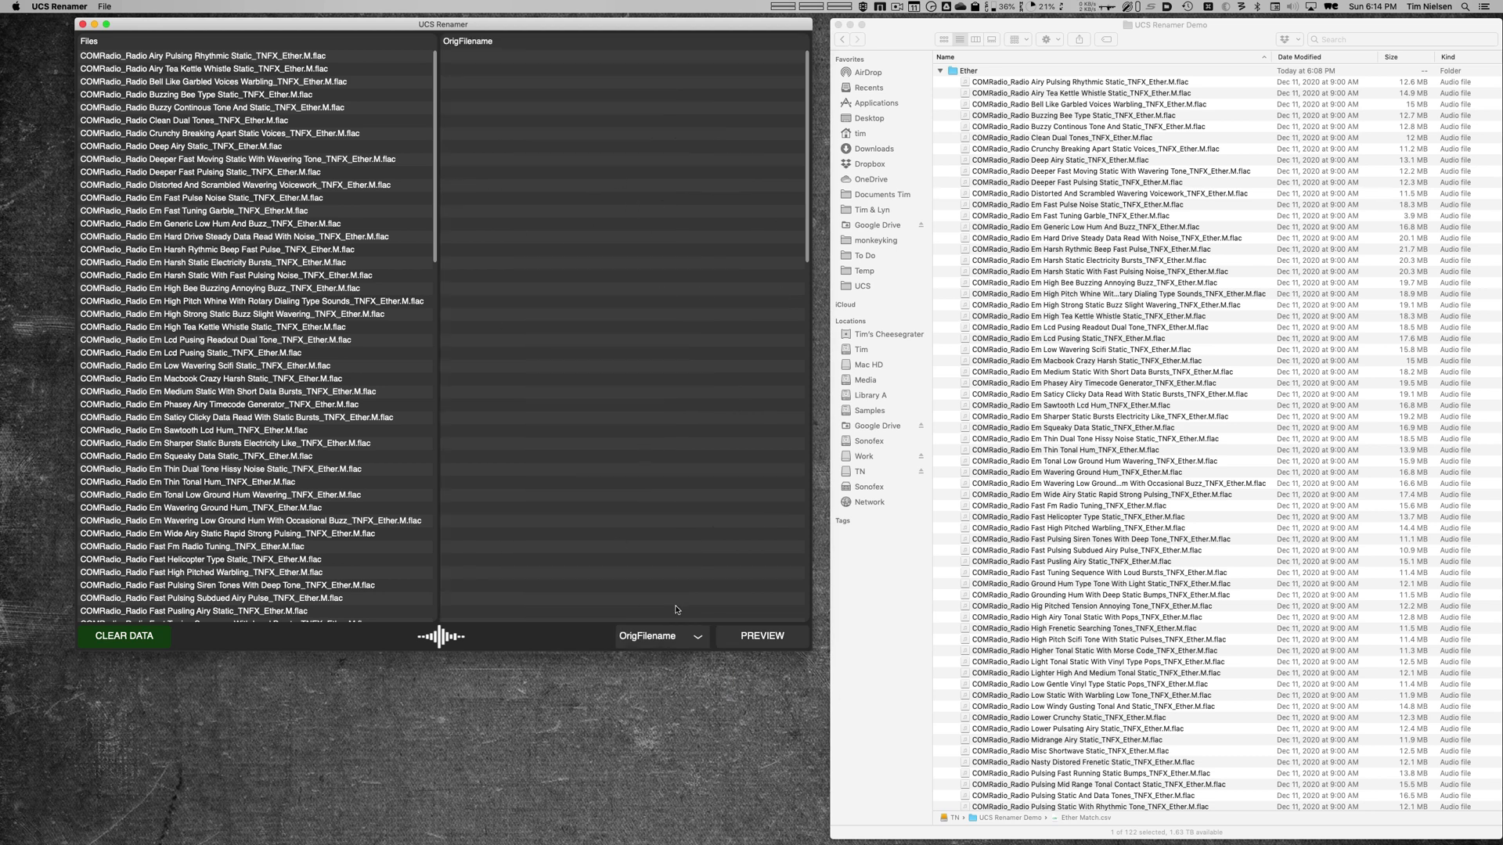
left_click(667, 636)
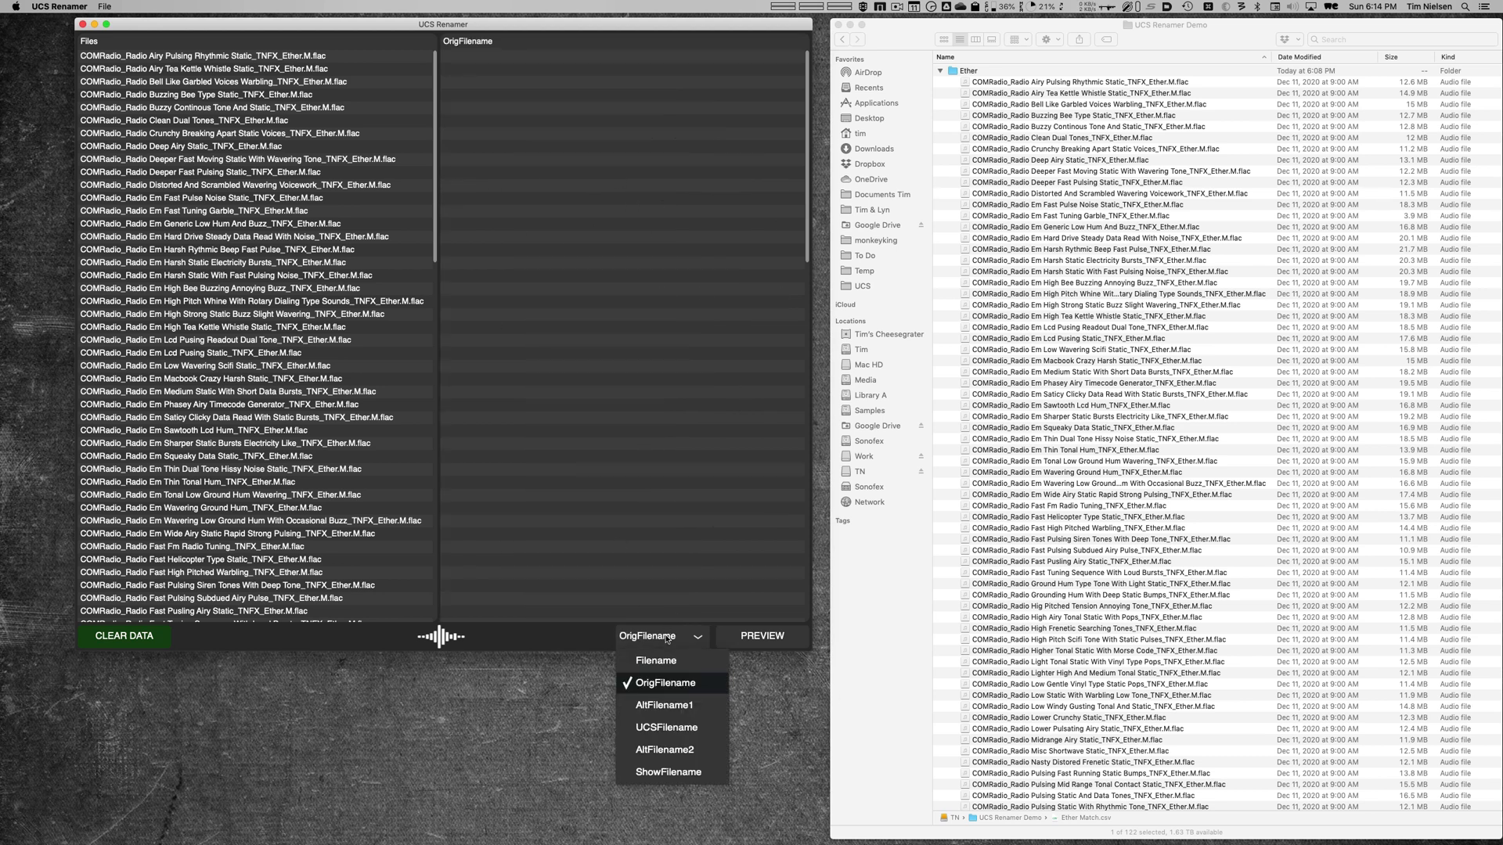
left_click(673, 706)
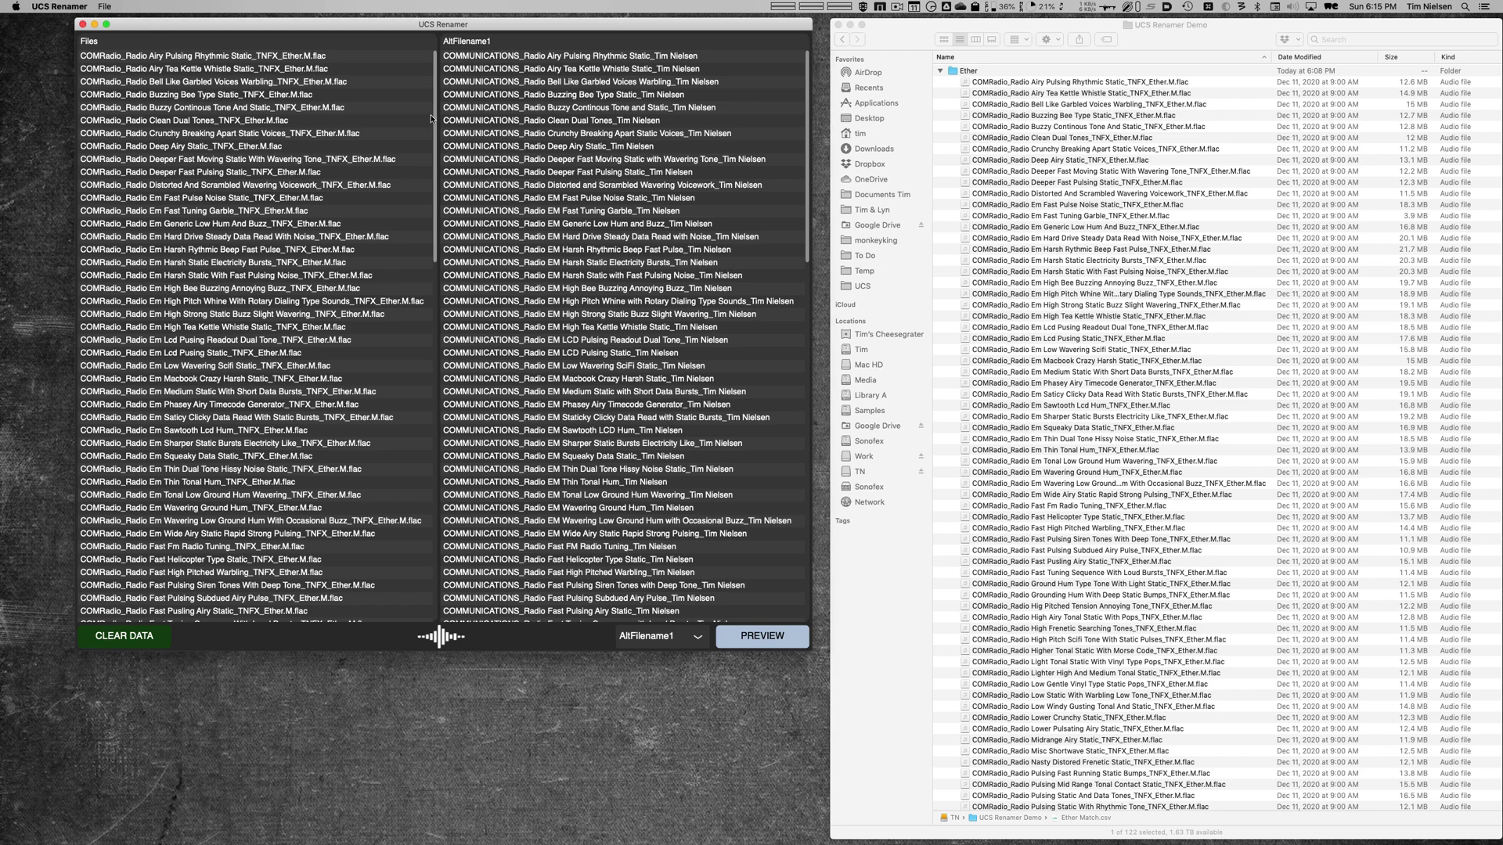
left_click_drag(436, 113, 434, 149)
- Preview and apply the AltFilename1 renames, then check the COMMUNICATIONS_Radio names in Finder
left_click(747, 636)
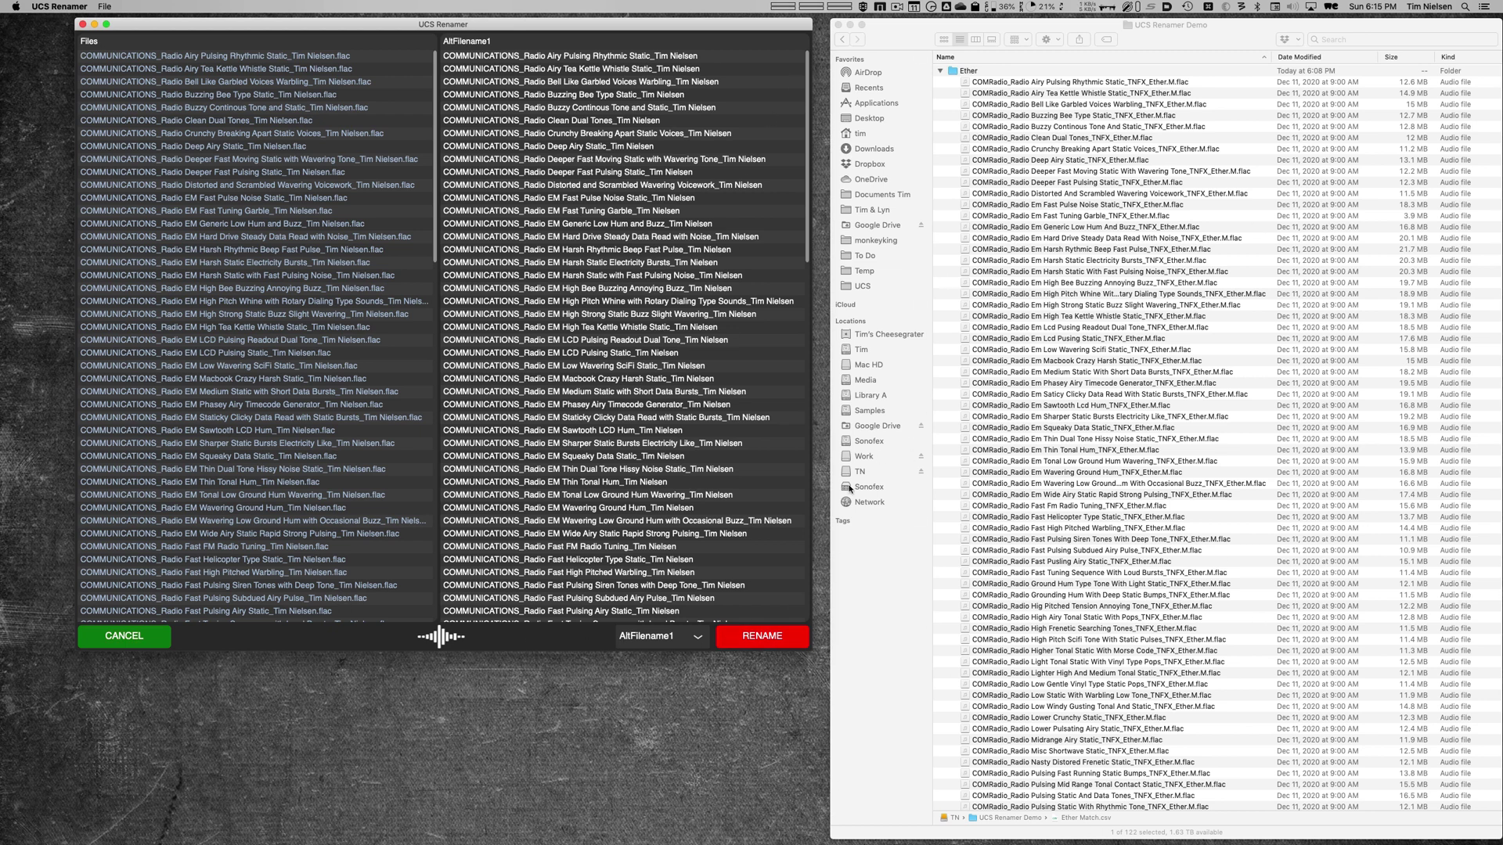
left_click(762, 637)
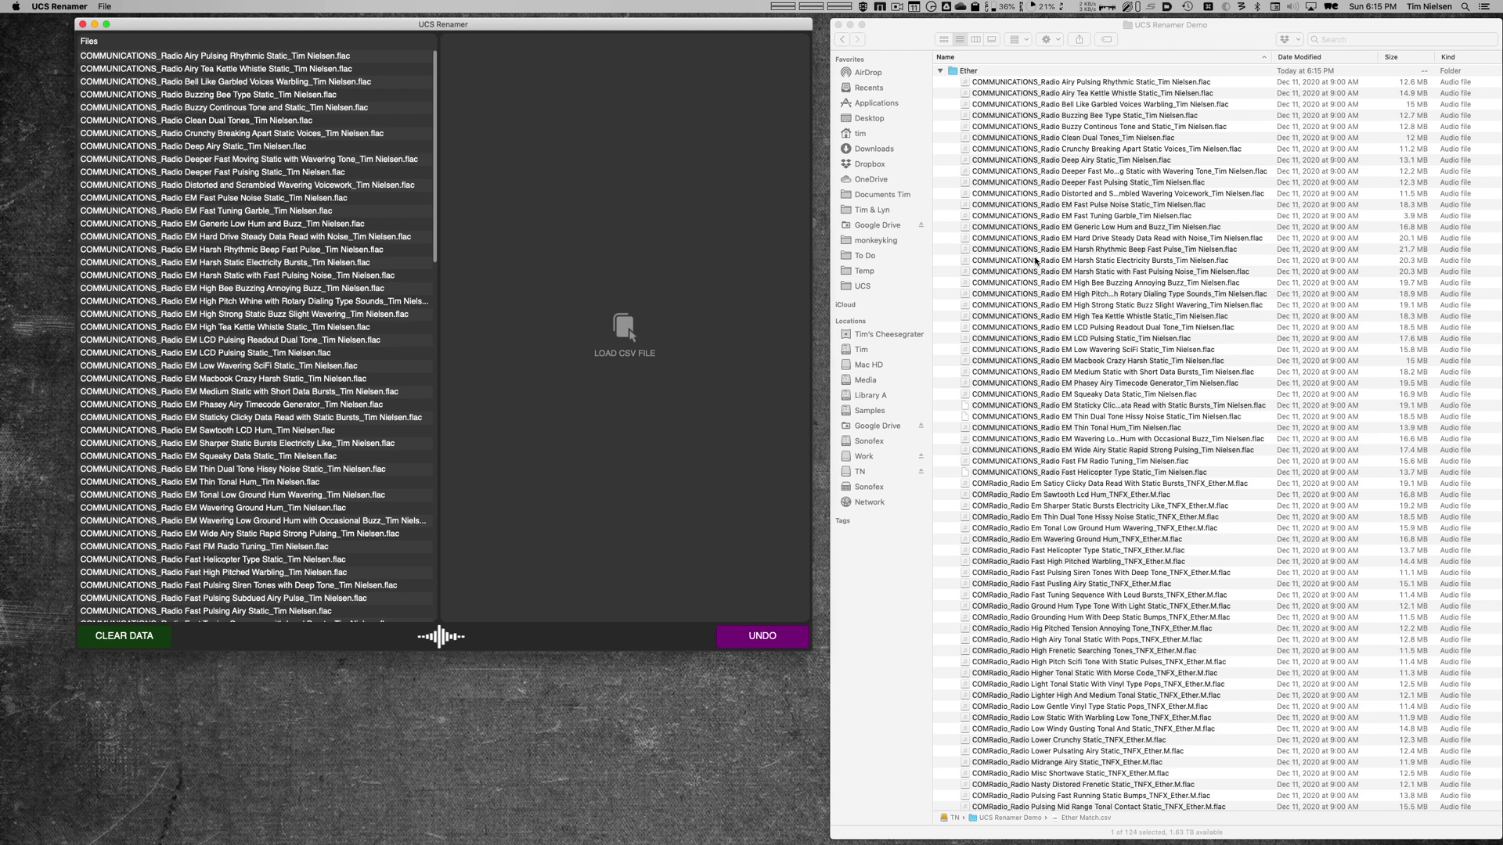
scroll(1041, 399, "down", 15)
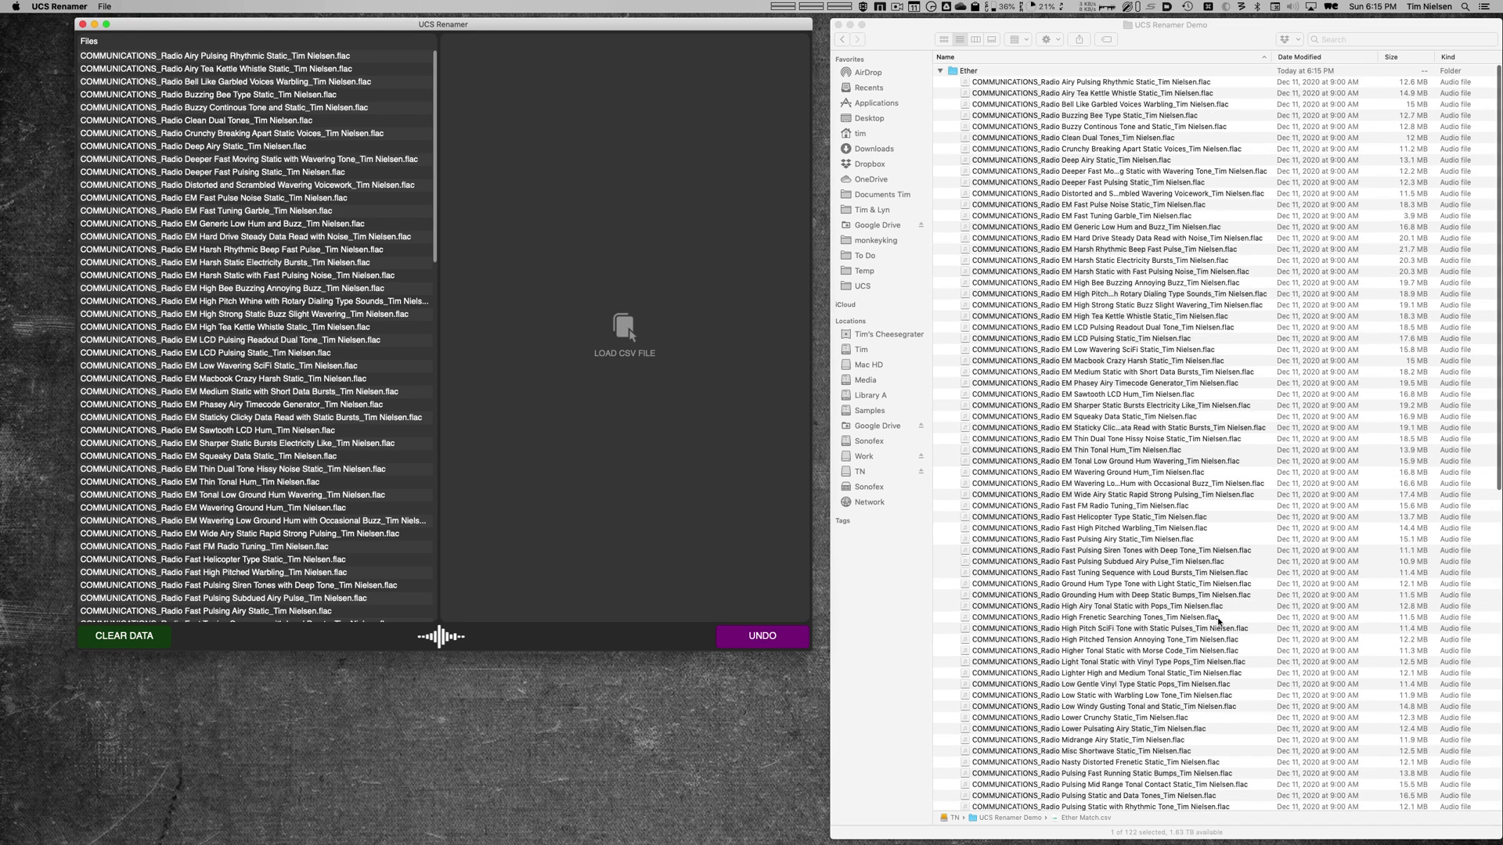
- Undo the first rename, then preview and apply AltFilename2 names ending _Ether.flac
left_click(786, 637)
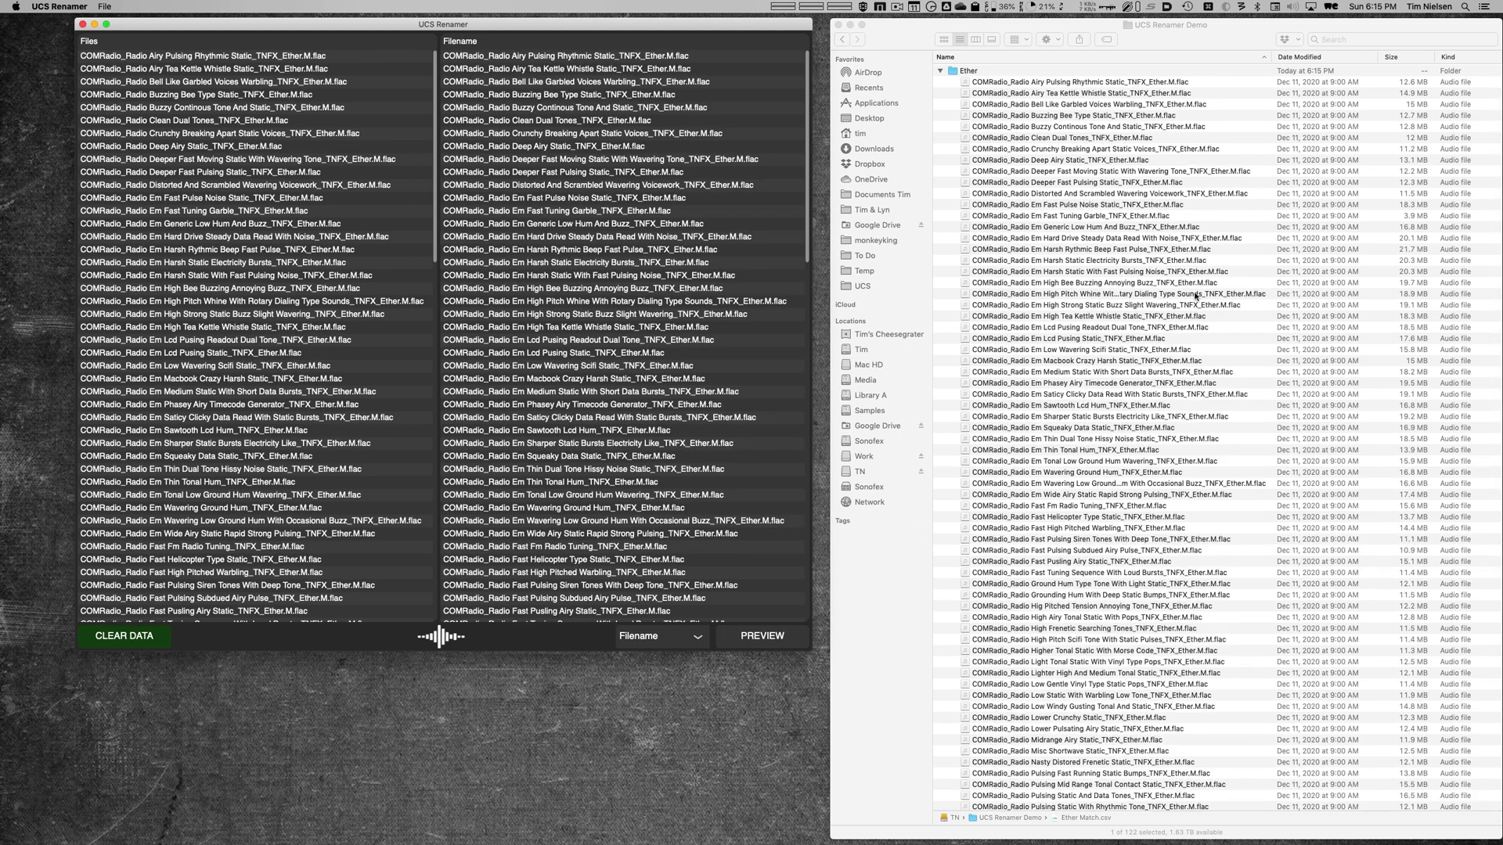
left_click(649, 642)
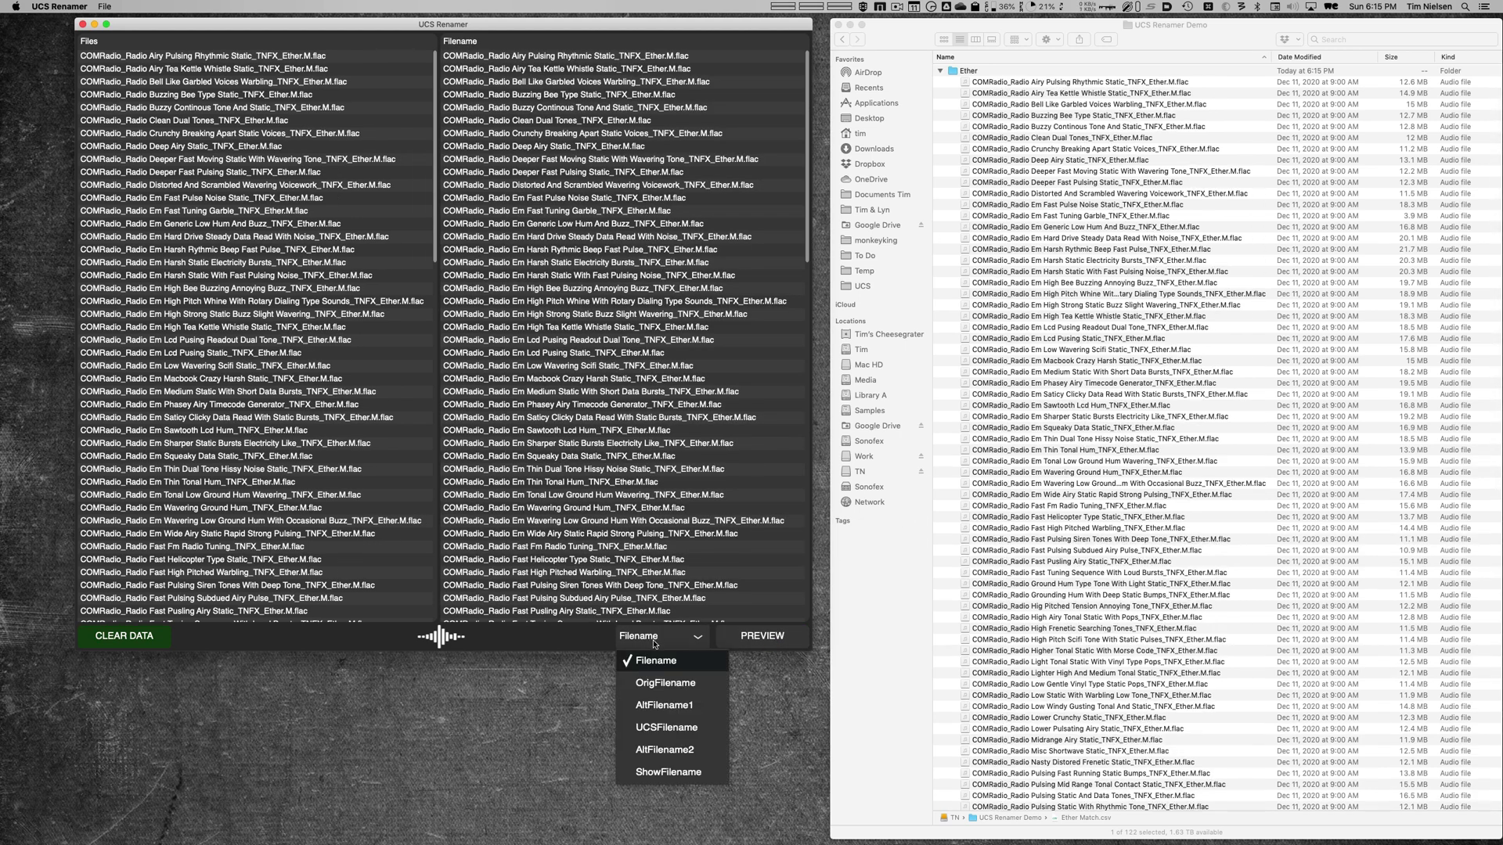
left_click(666, 750)
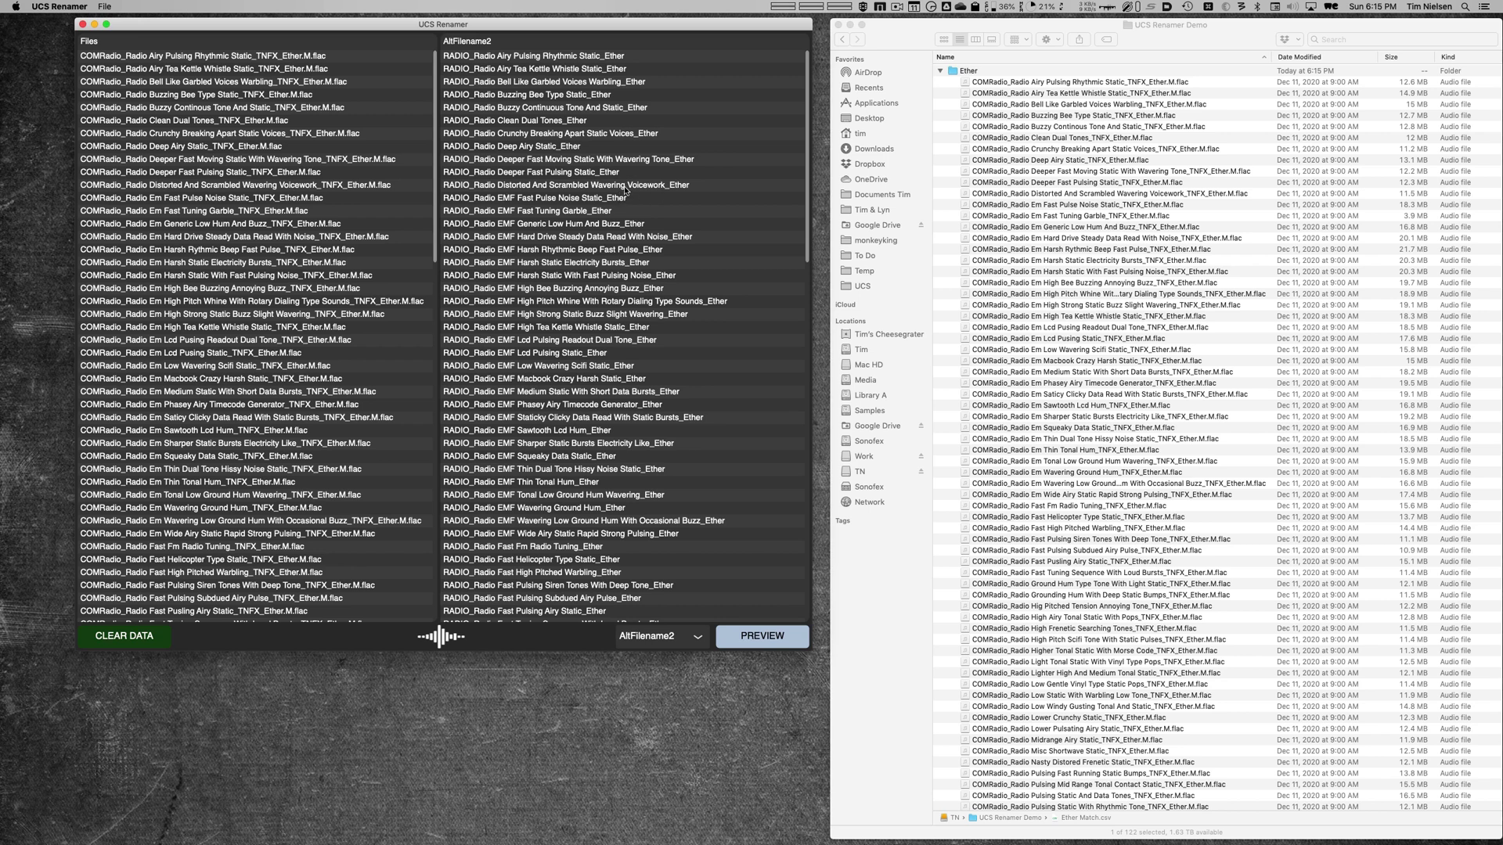
left_click(761, 636)
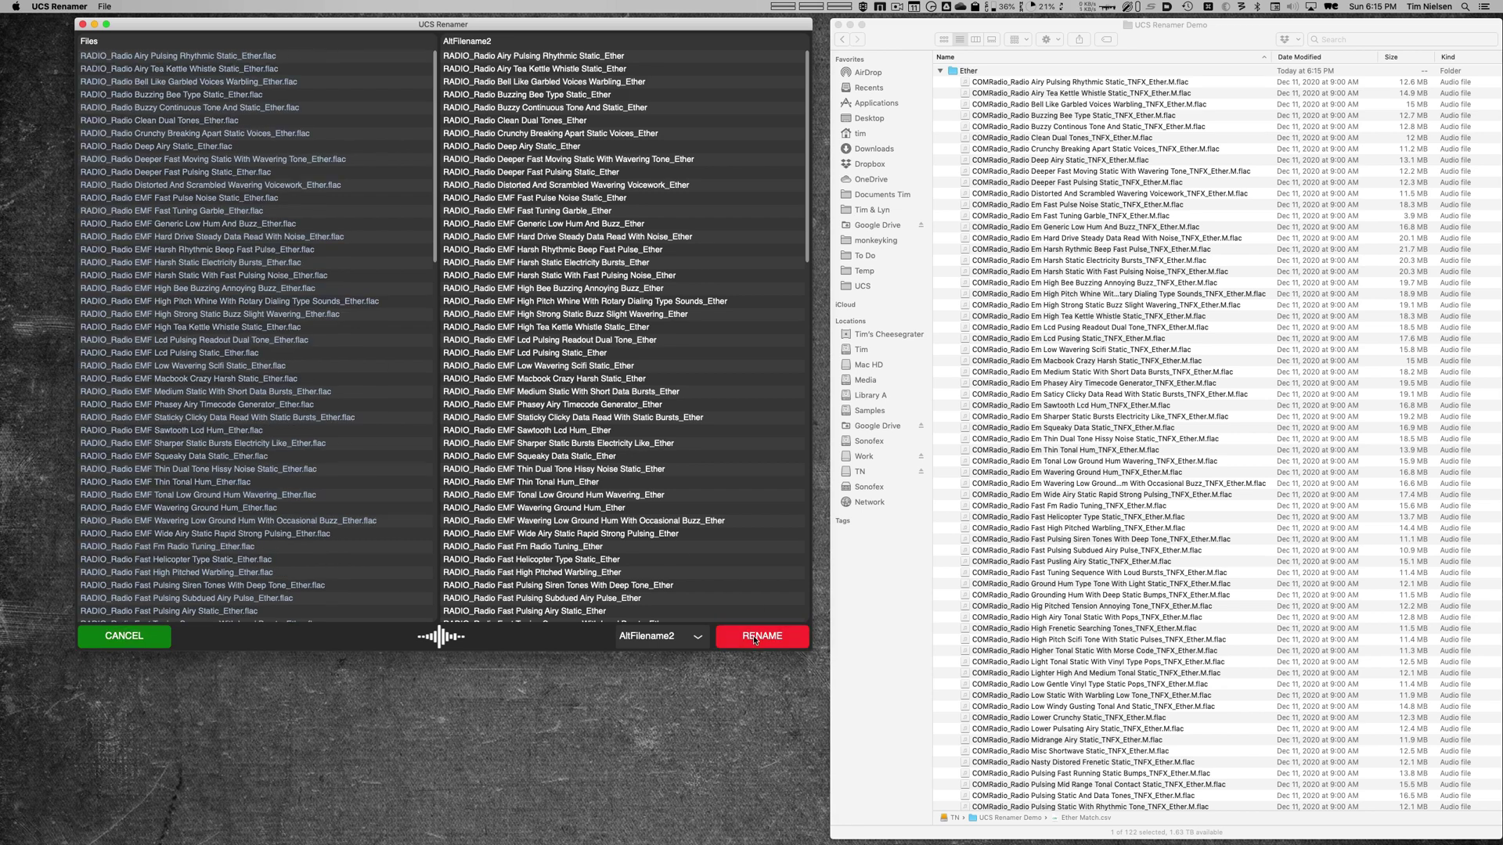
left_click(762, 635)
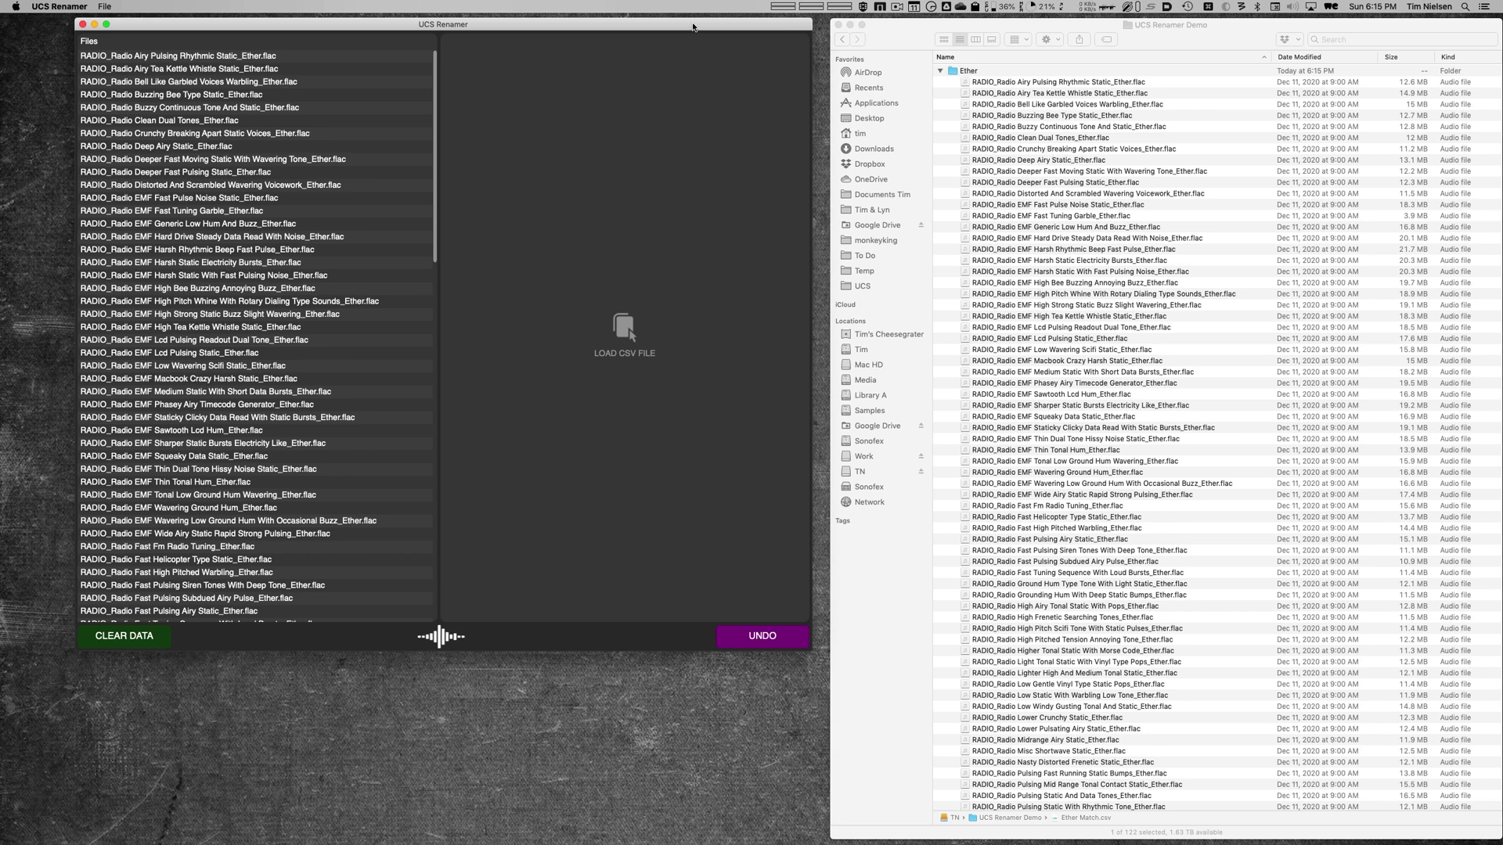
- Undo the AltFilename2 rename and collapse the Ether folder in Finder
left_click_drag(693, 28, 696, 30)
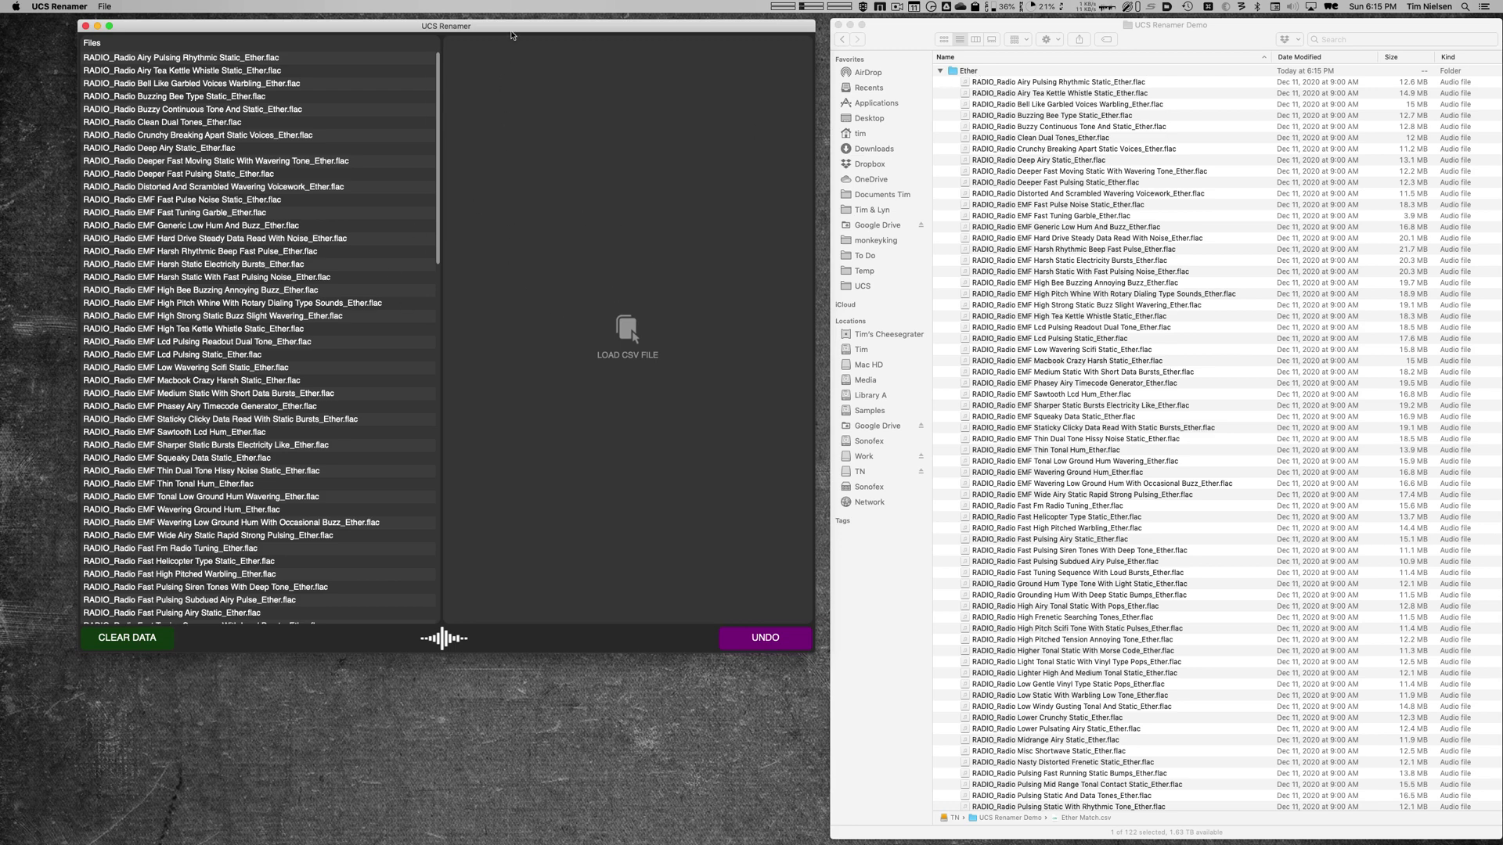
left_click(759, 645)
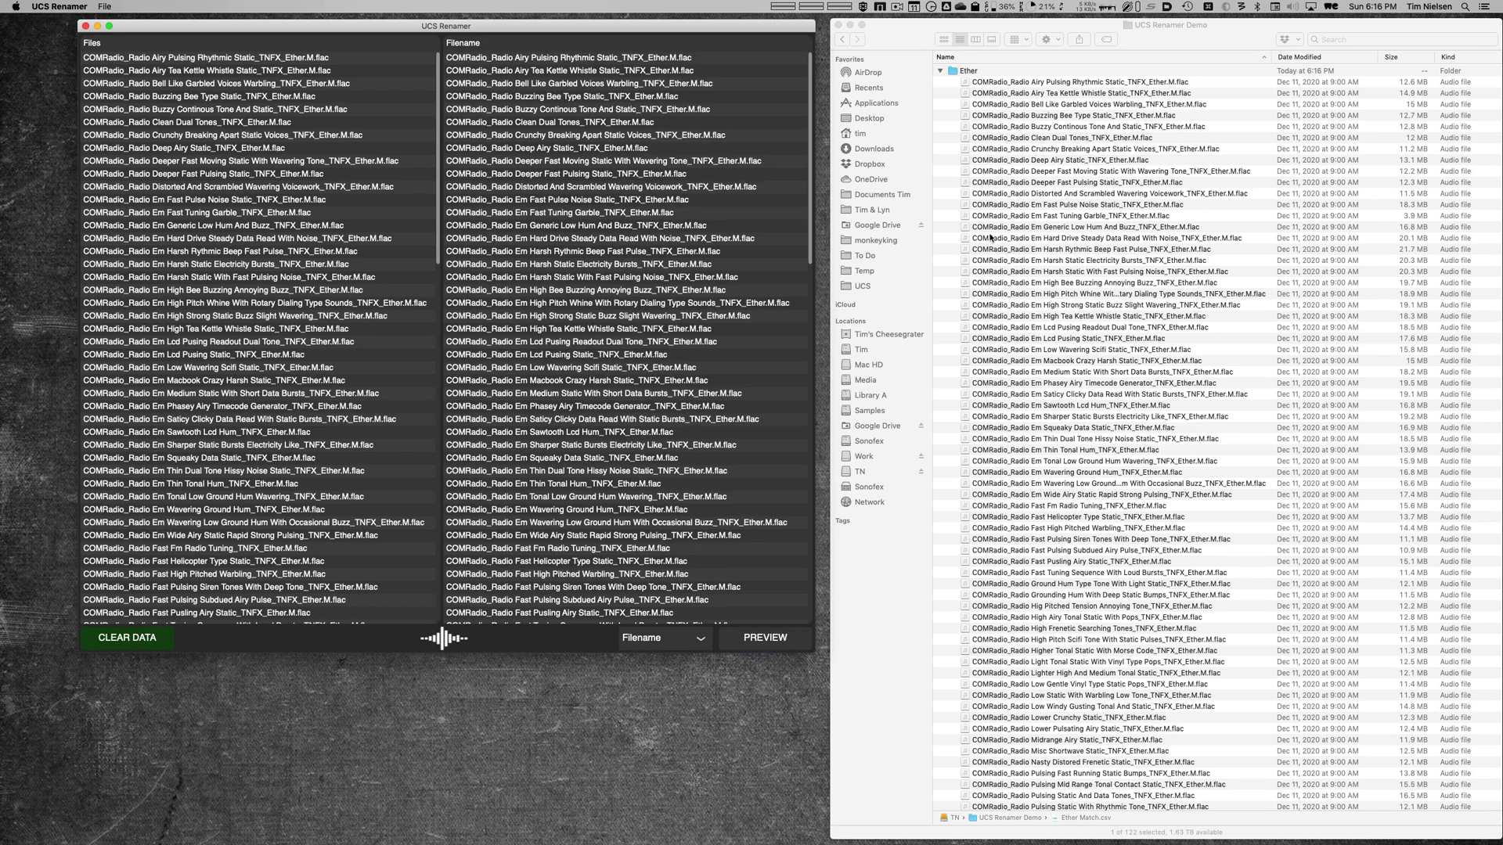
left_click(938, 73)
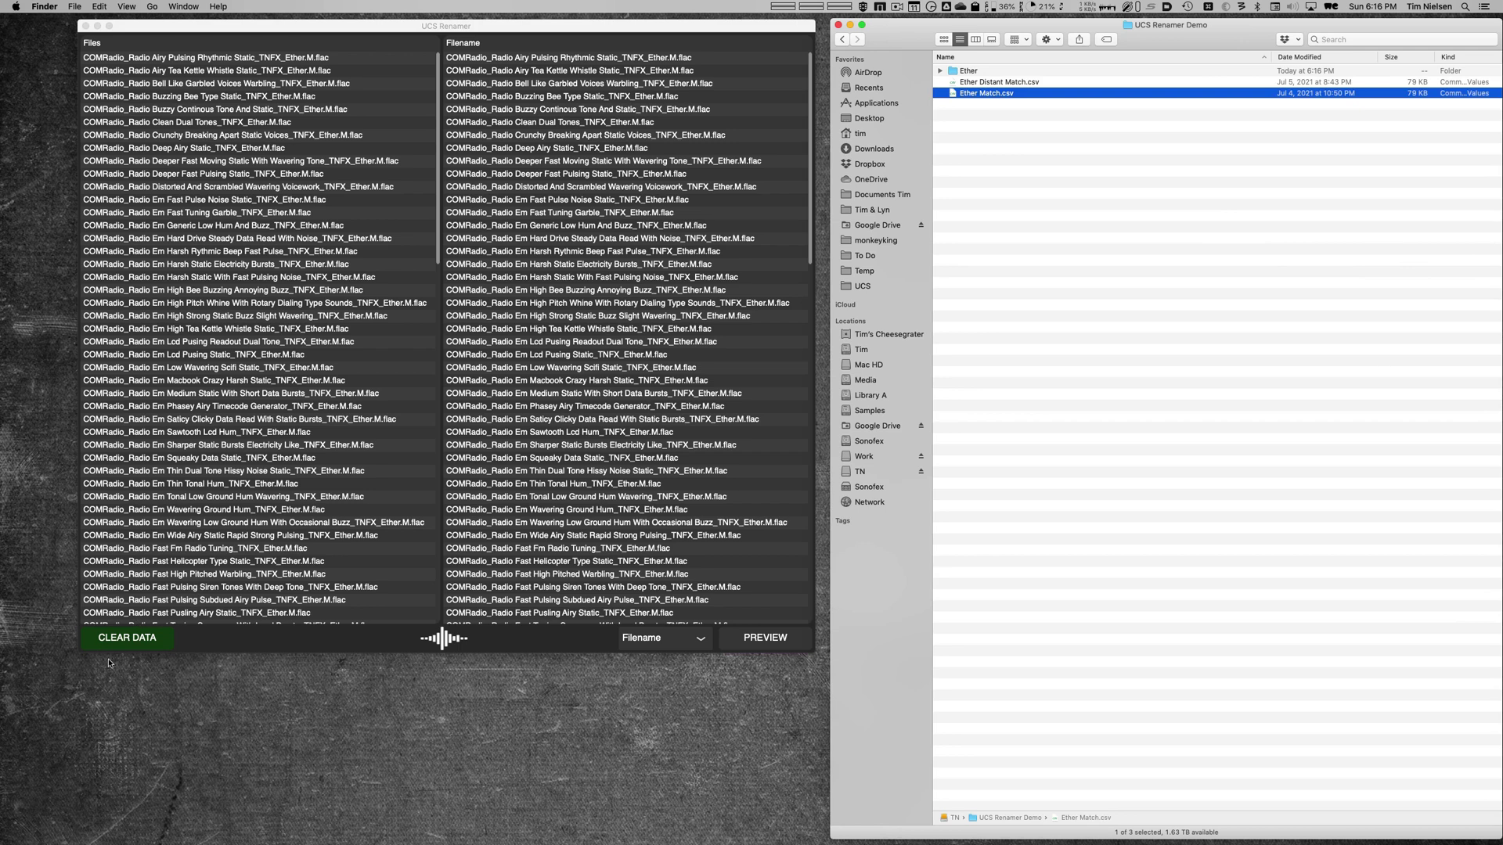
- Clear the renamer and reload the Ether folder's original COMRadio_ audio files
left_click(150, 647)
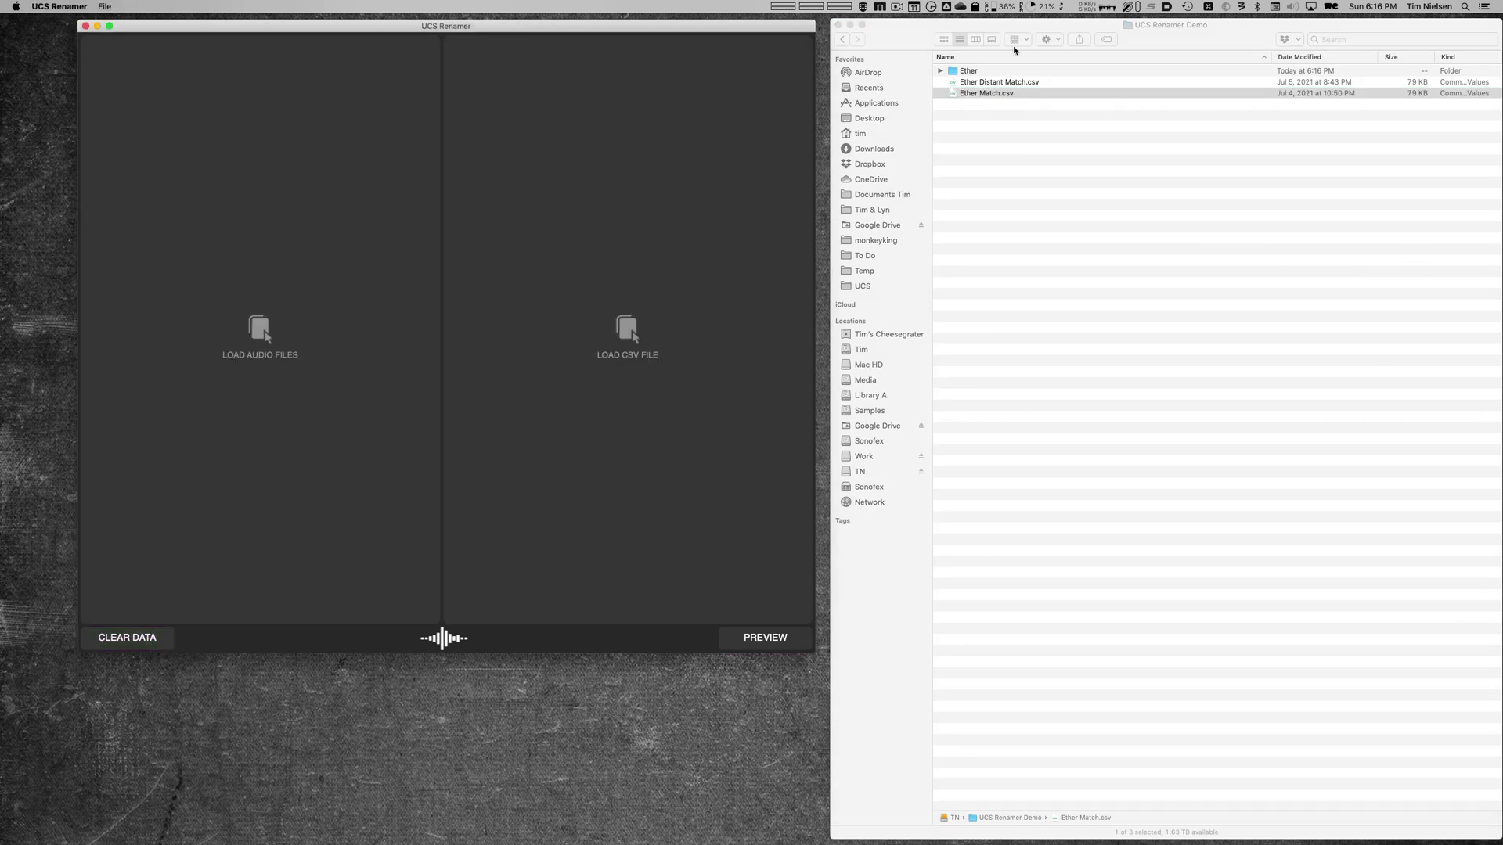
left_click(910, 34)
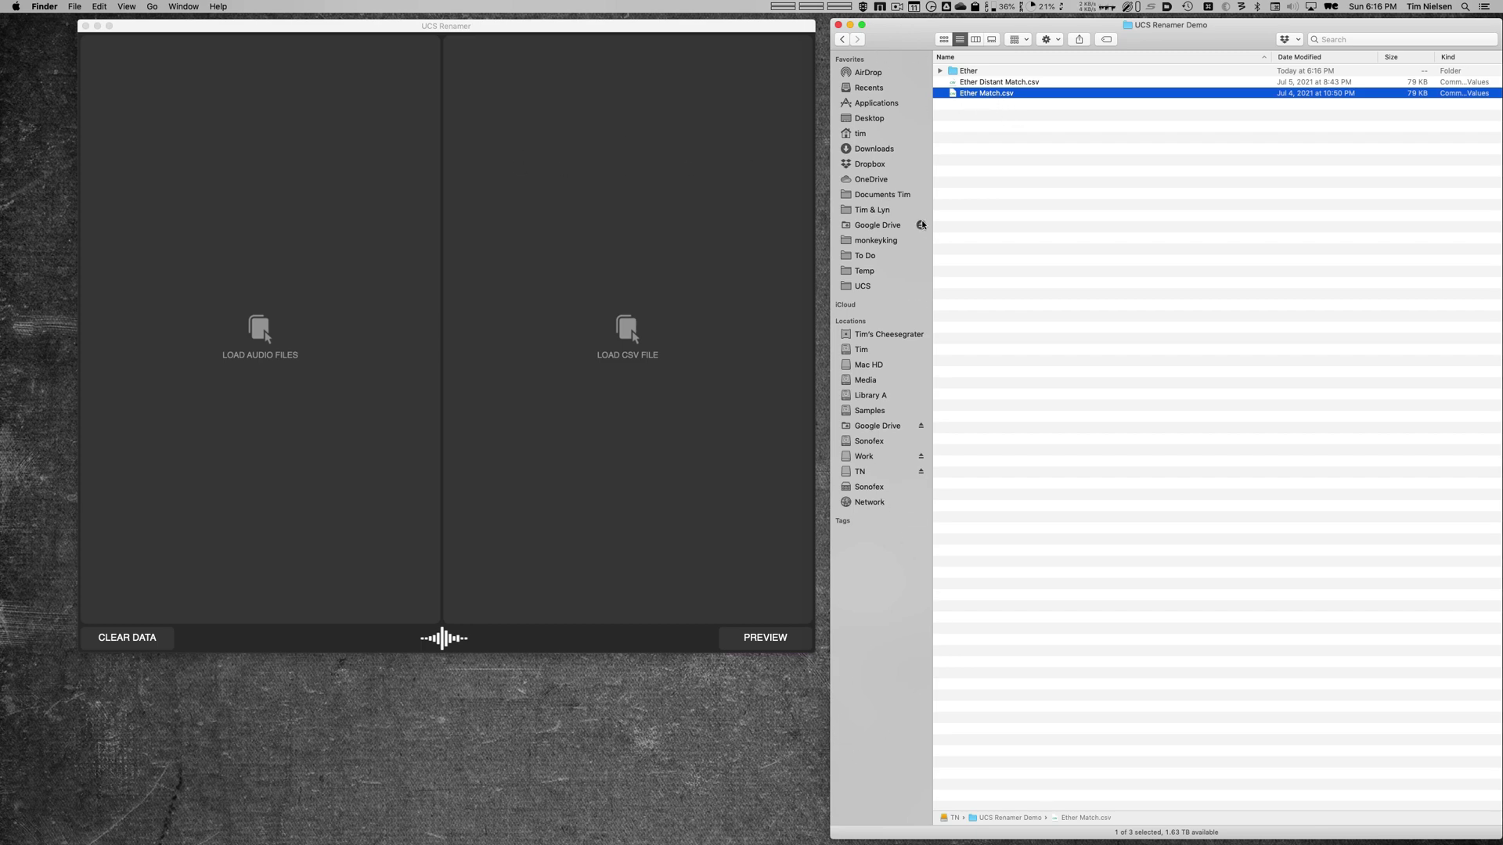
left_click_drag(955, 72, 309, 273)
- Inspect the Ether Distant Match sheet, locating its _TNFX_Ether.M.flac Filename column right of AltFilename1
key("super+Tab")
key("super+Tab")
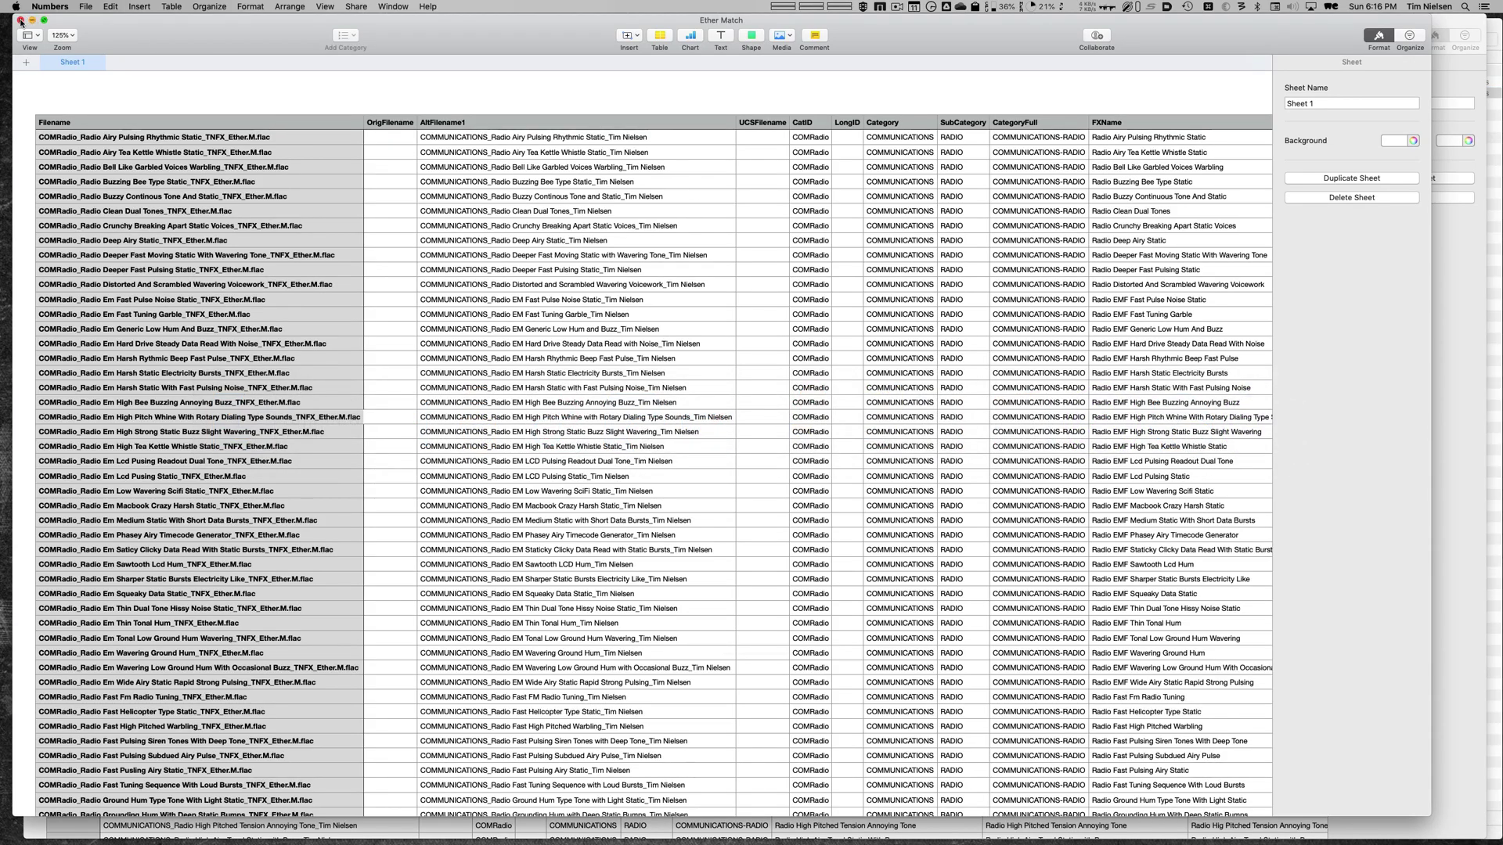
key("super+grave")
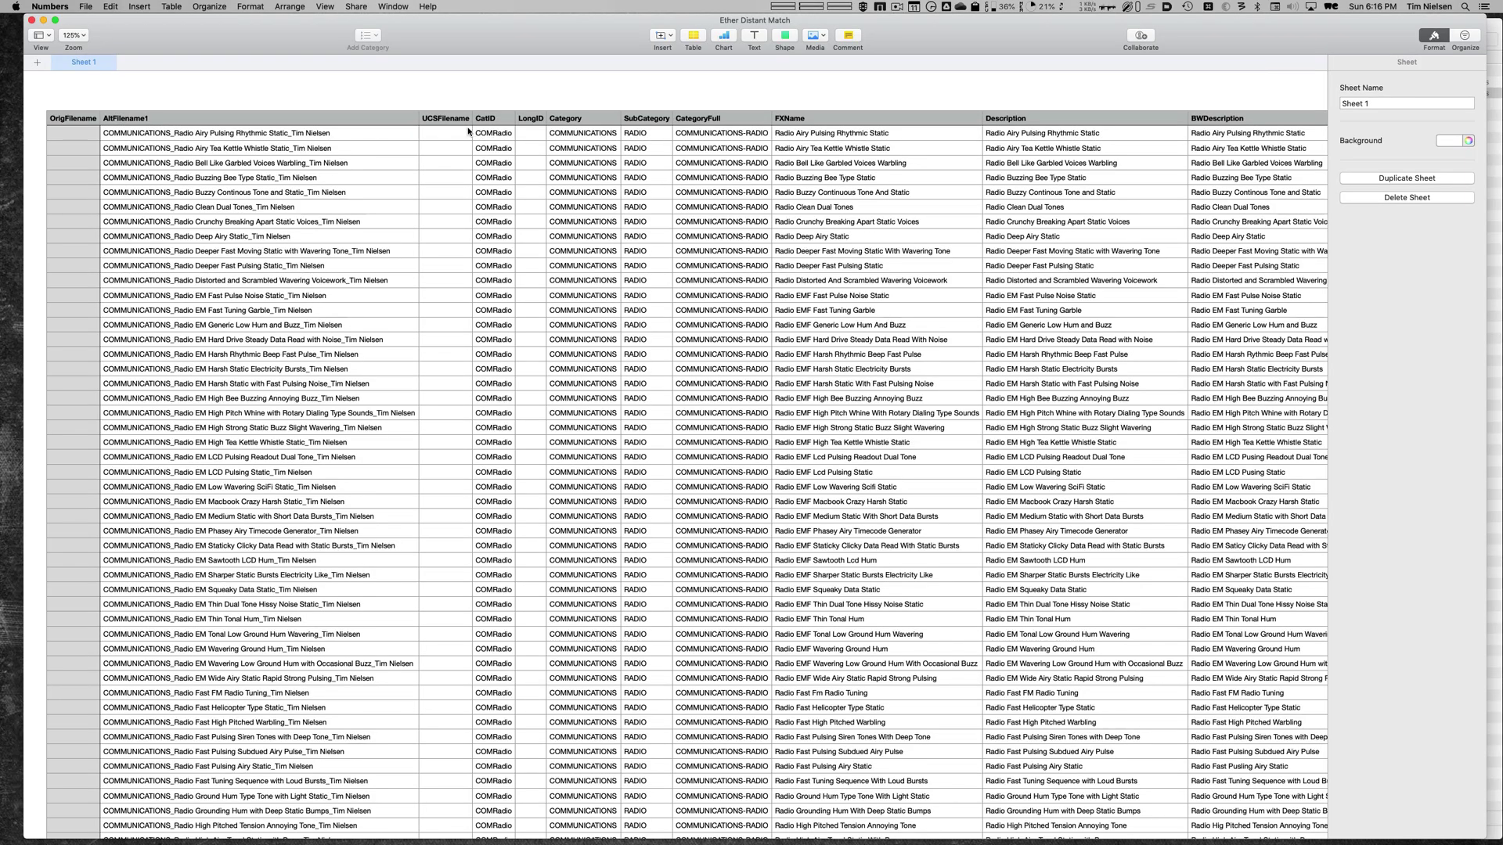
scroll(727, 128, "right", 15)
scroll(776, 115, "right", 1)
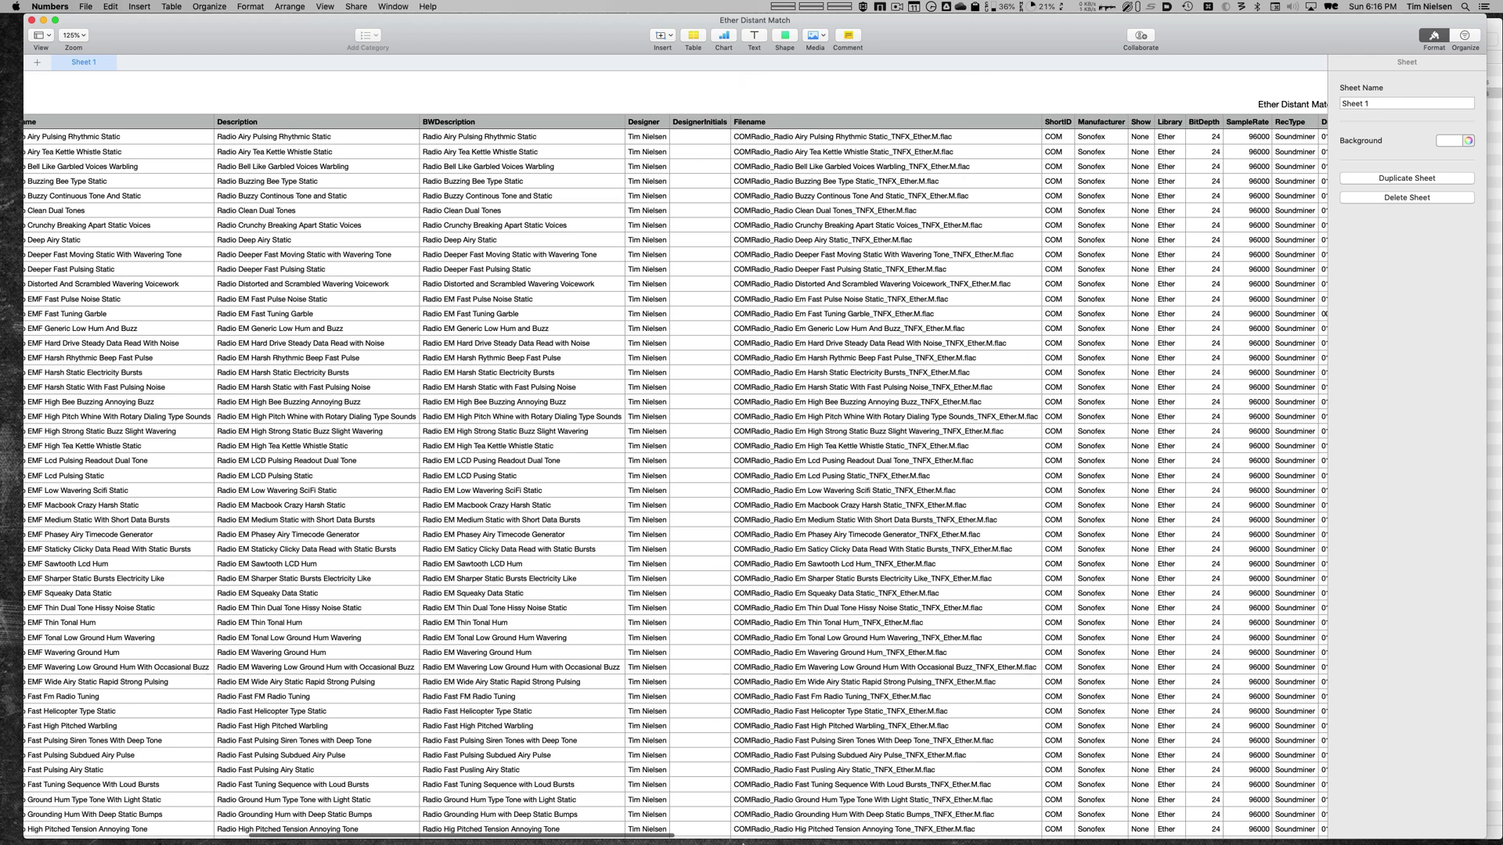
scroll(419, 198, "left", 15)
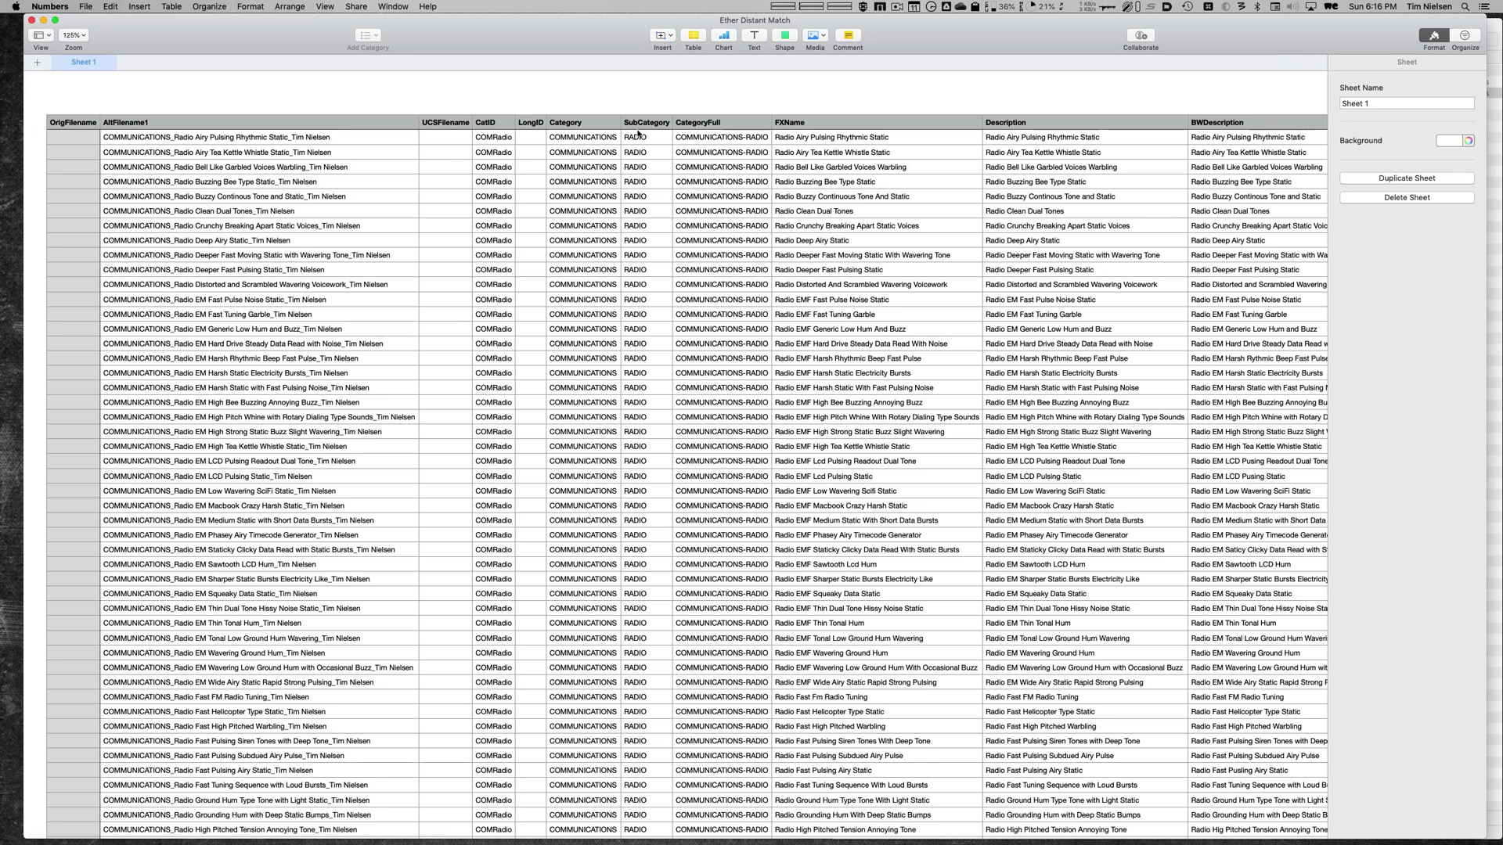
- Close the spreadsheet and load Ether Distant Match.csv as the renamer's metadata
left_click(31, 19)
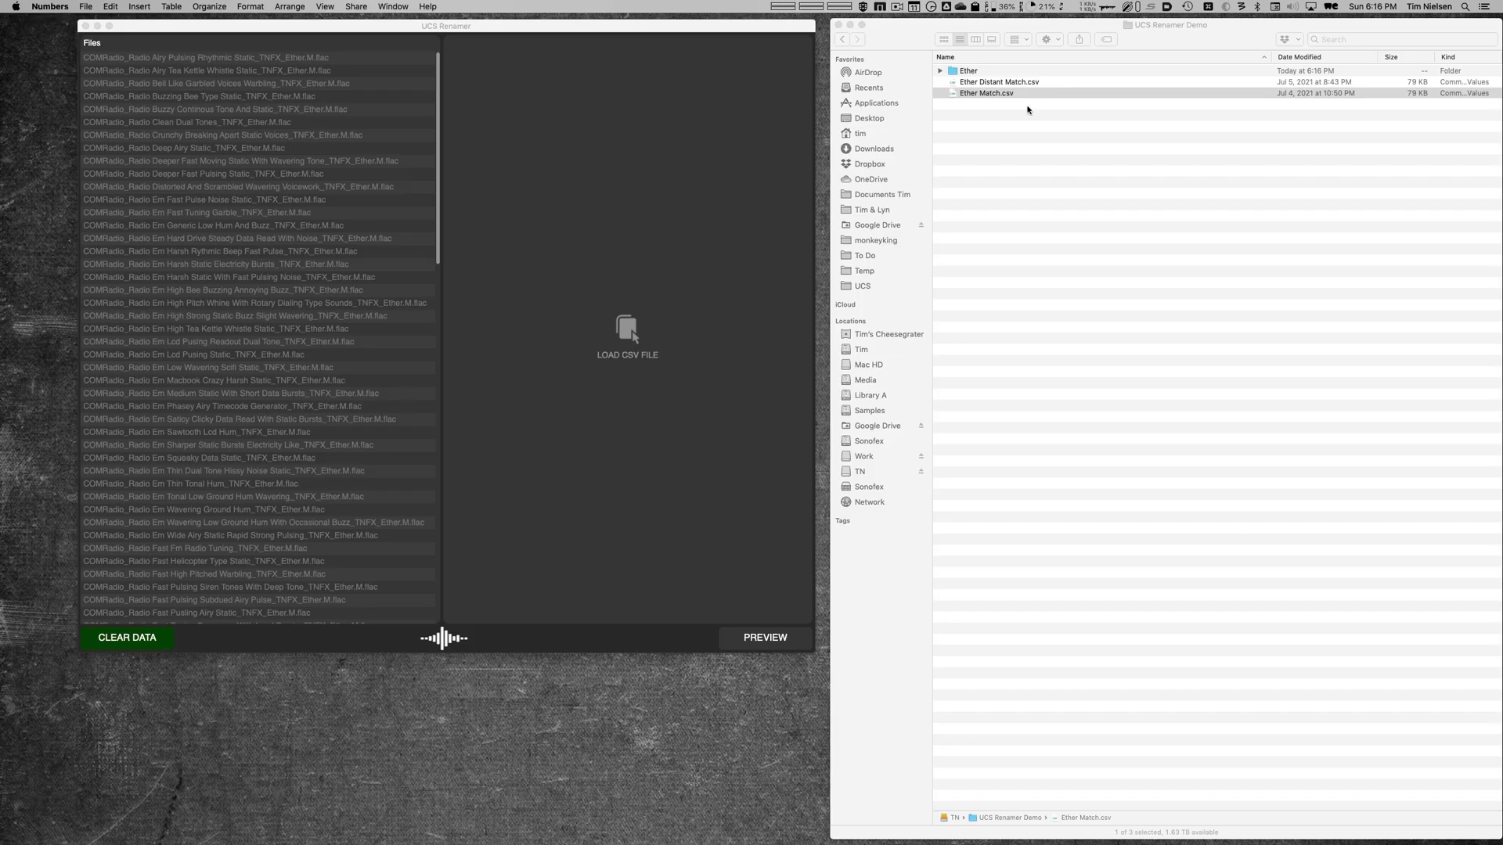
left_click(1009, 93)
left_click(987, 82)
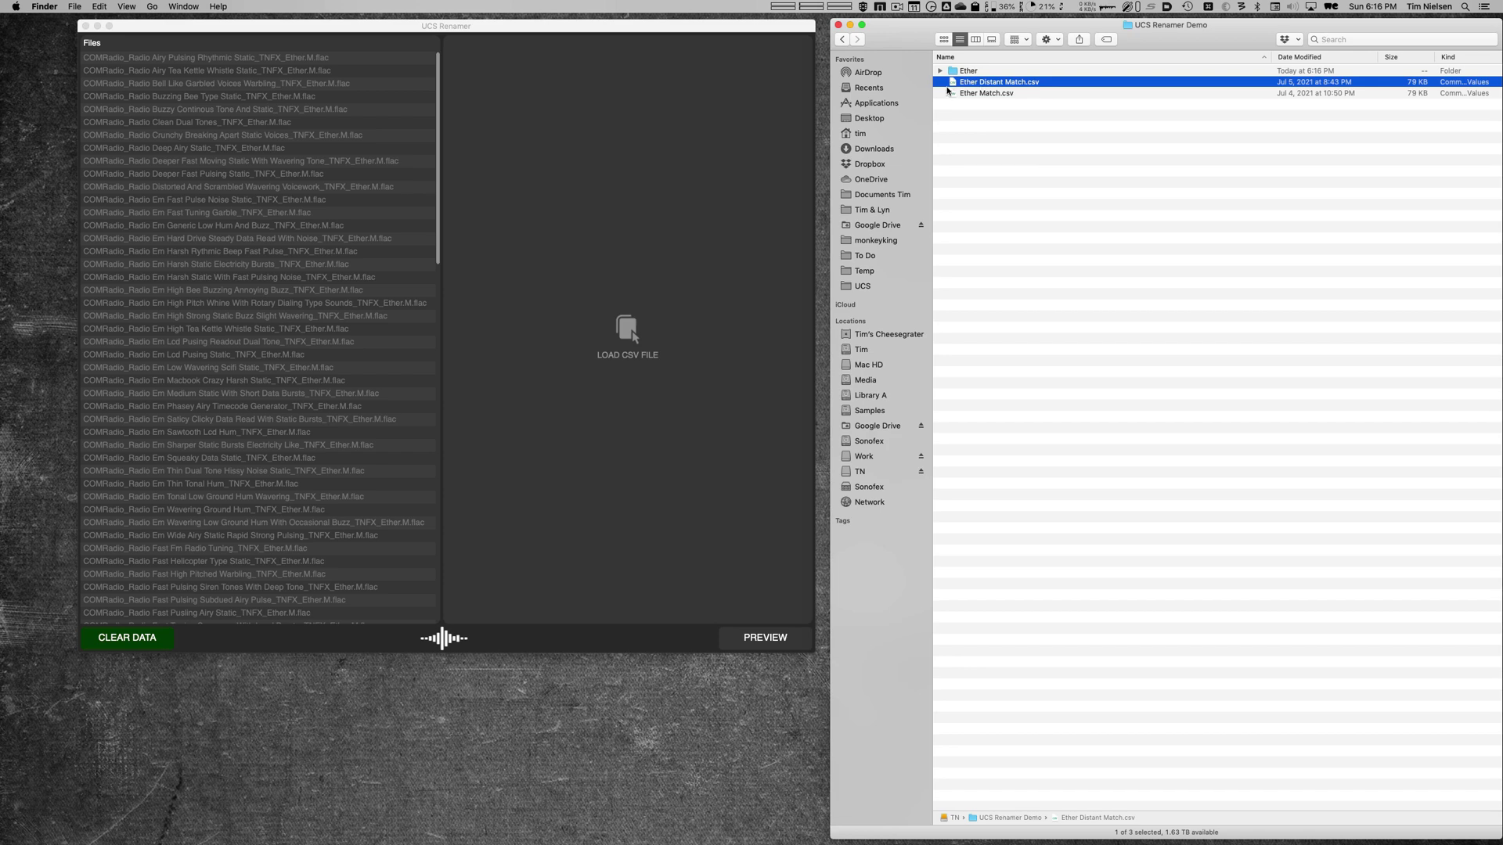
left_click_drag(979, 84, 726, 168)
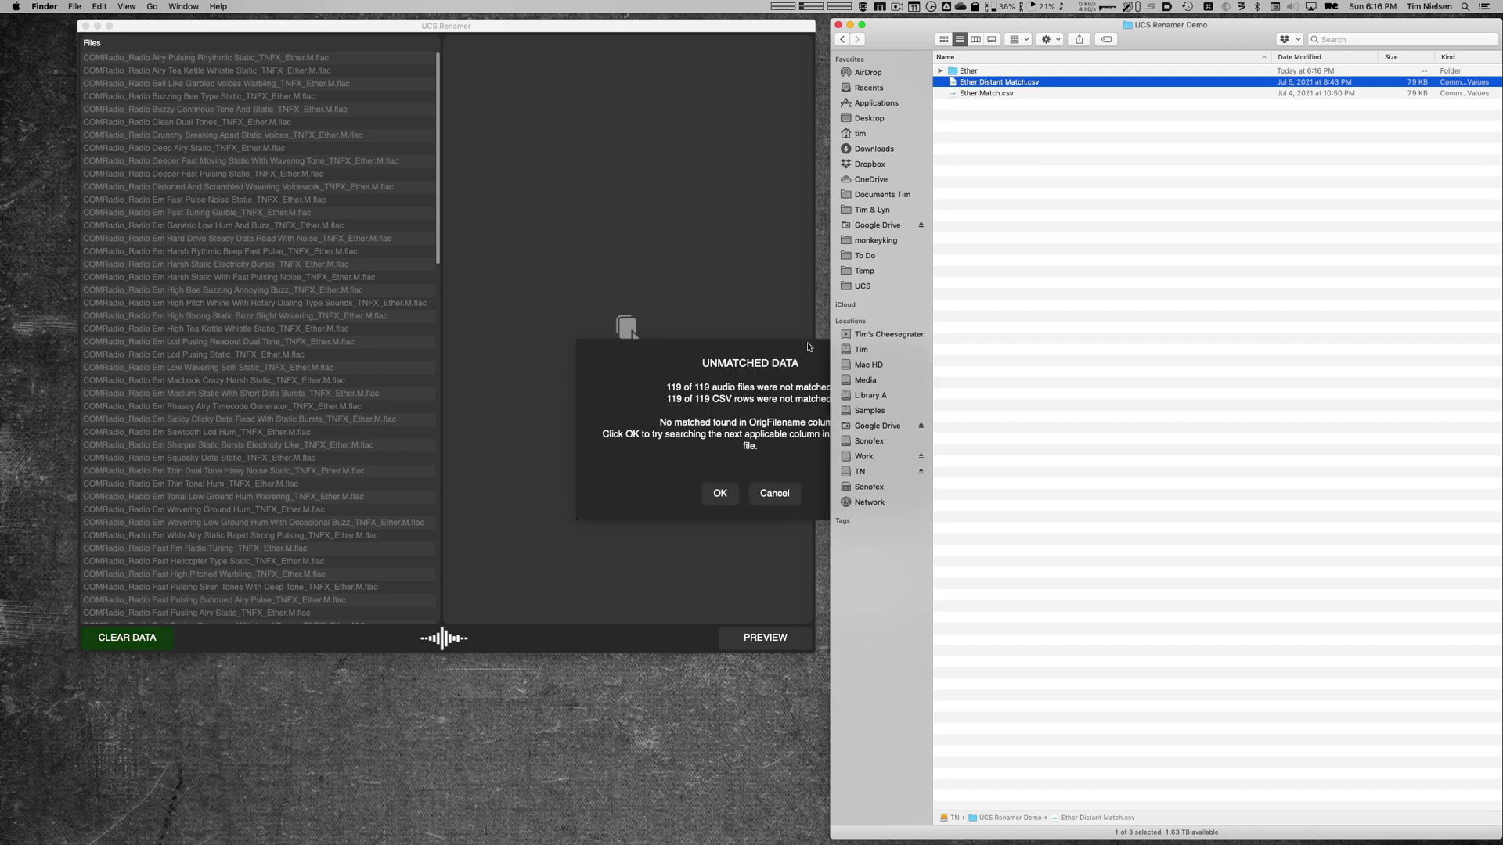
left_click_drag(896, 32, 978, 33)
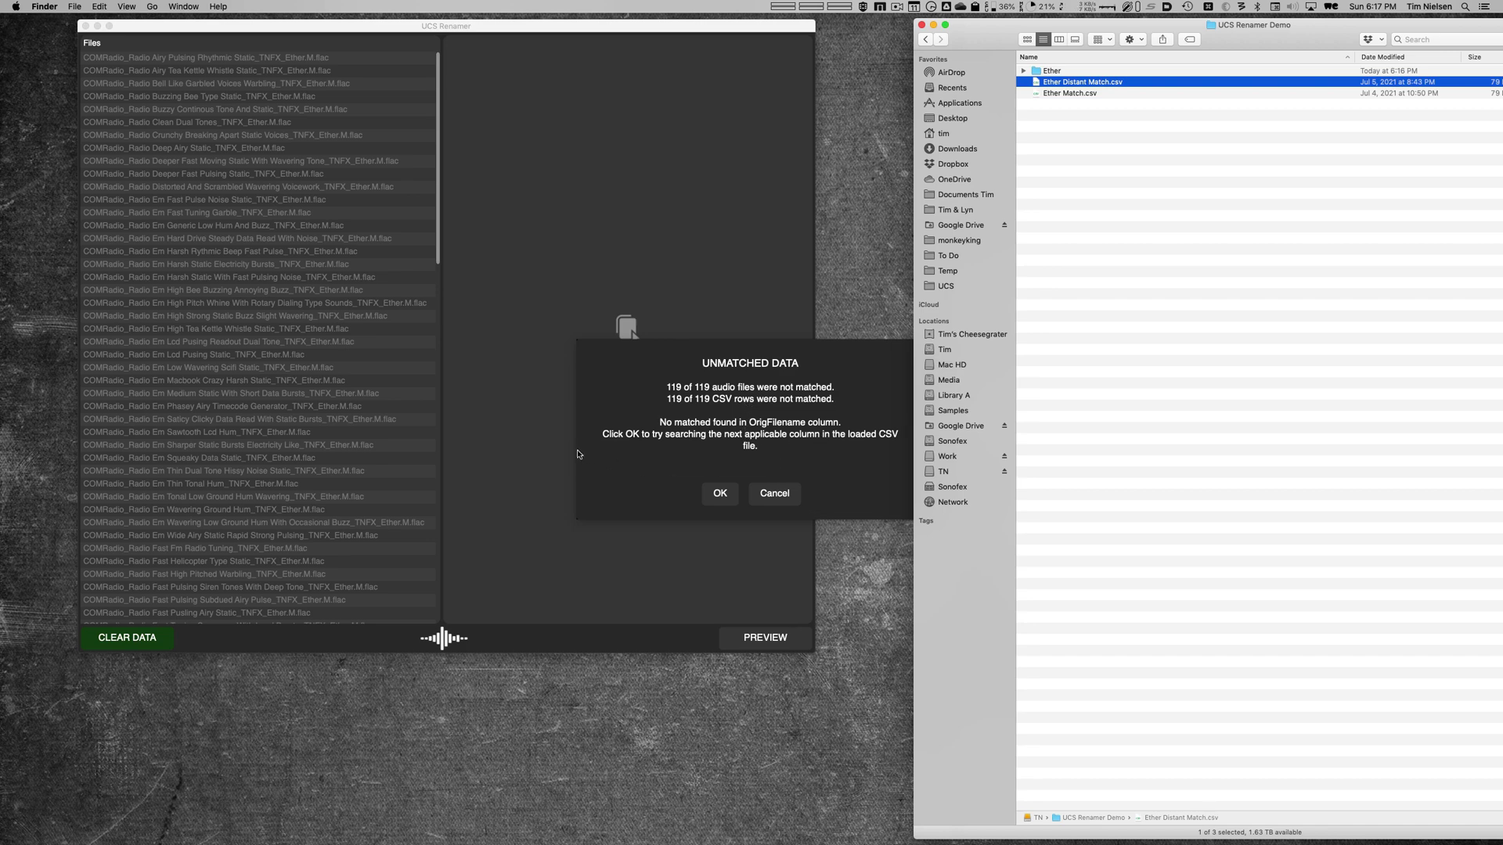
- Skip the unmatched columns, including AltFilename1, until the Filename column matches all 119 files
left_click(730, 499)
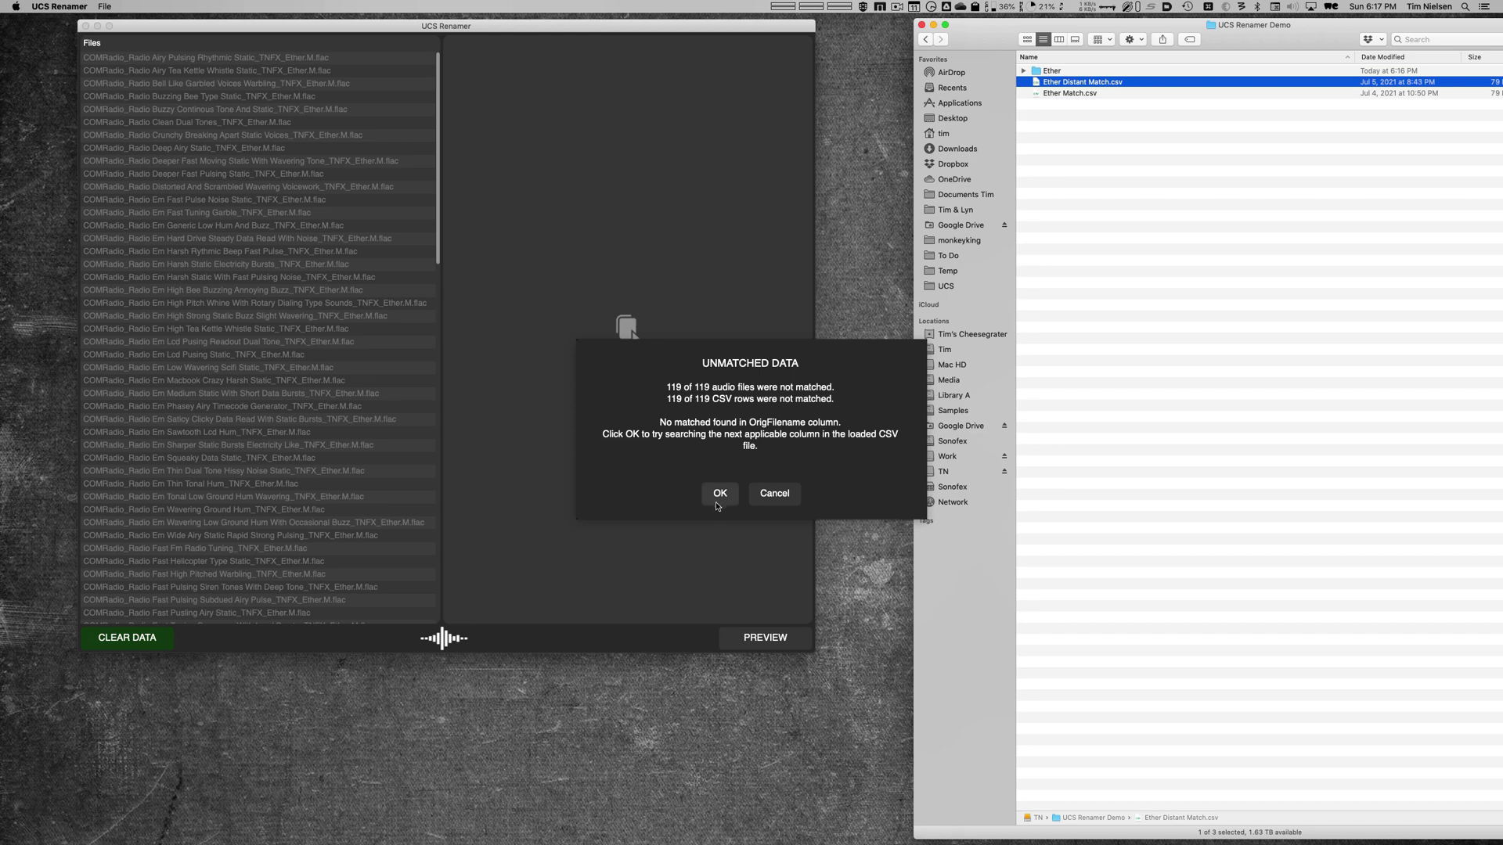
left_click(721, 493)
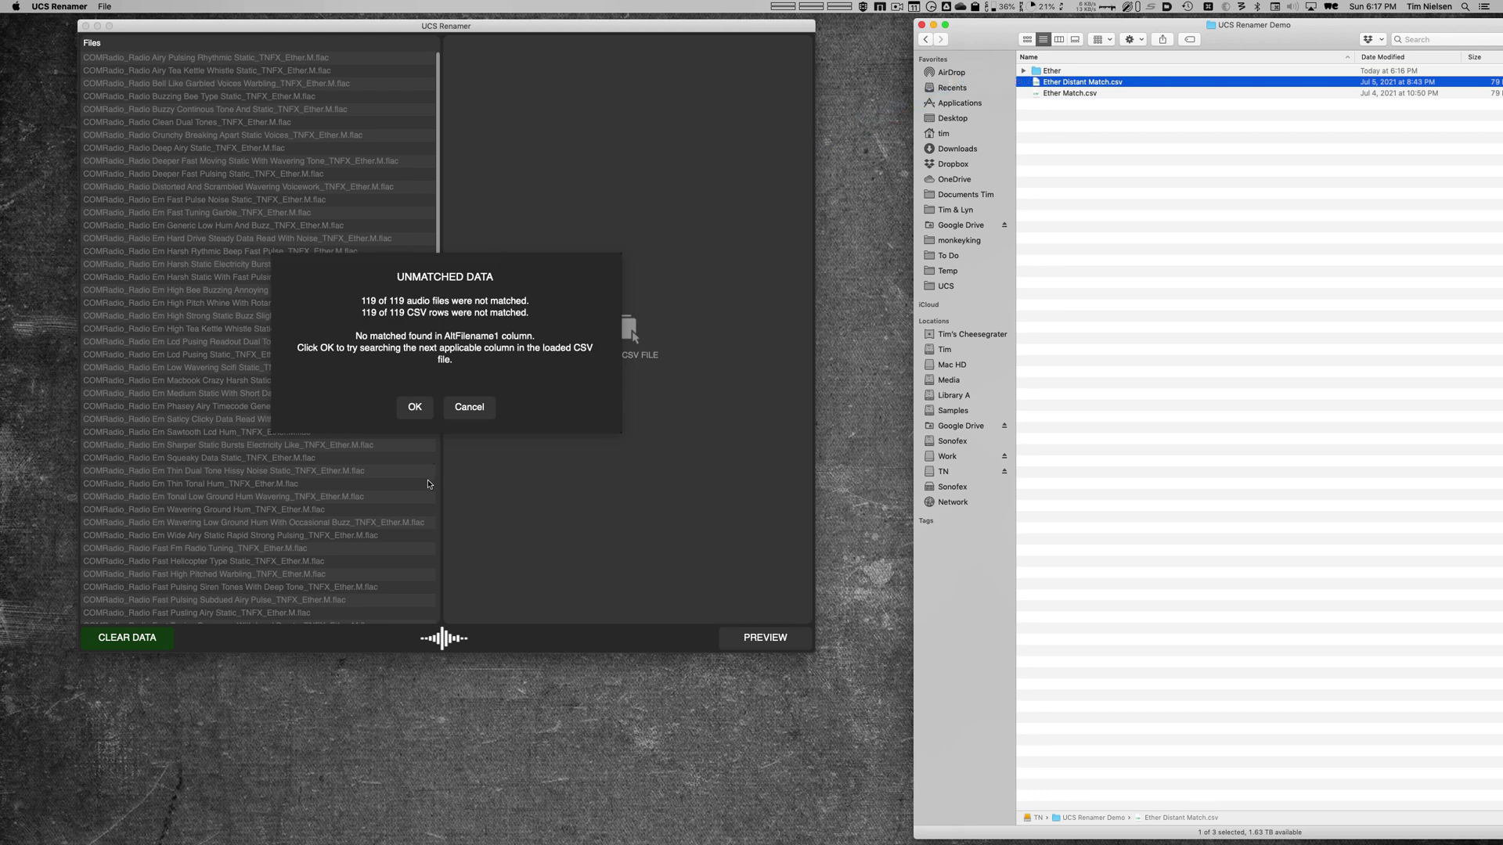
left_click(416, 408)
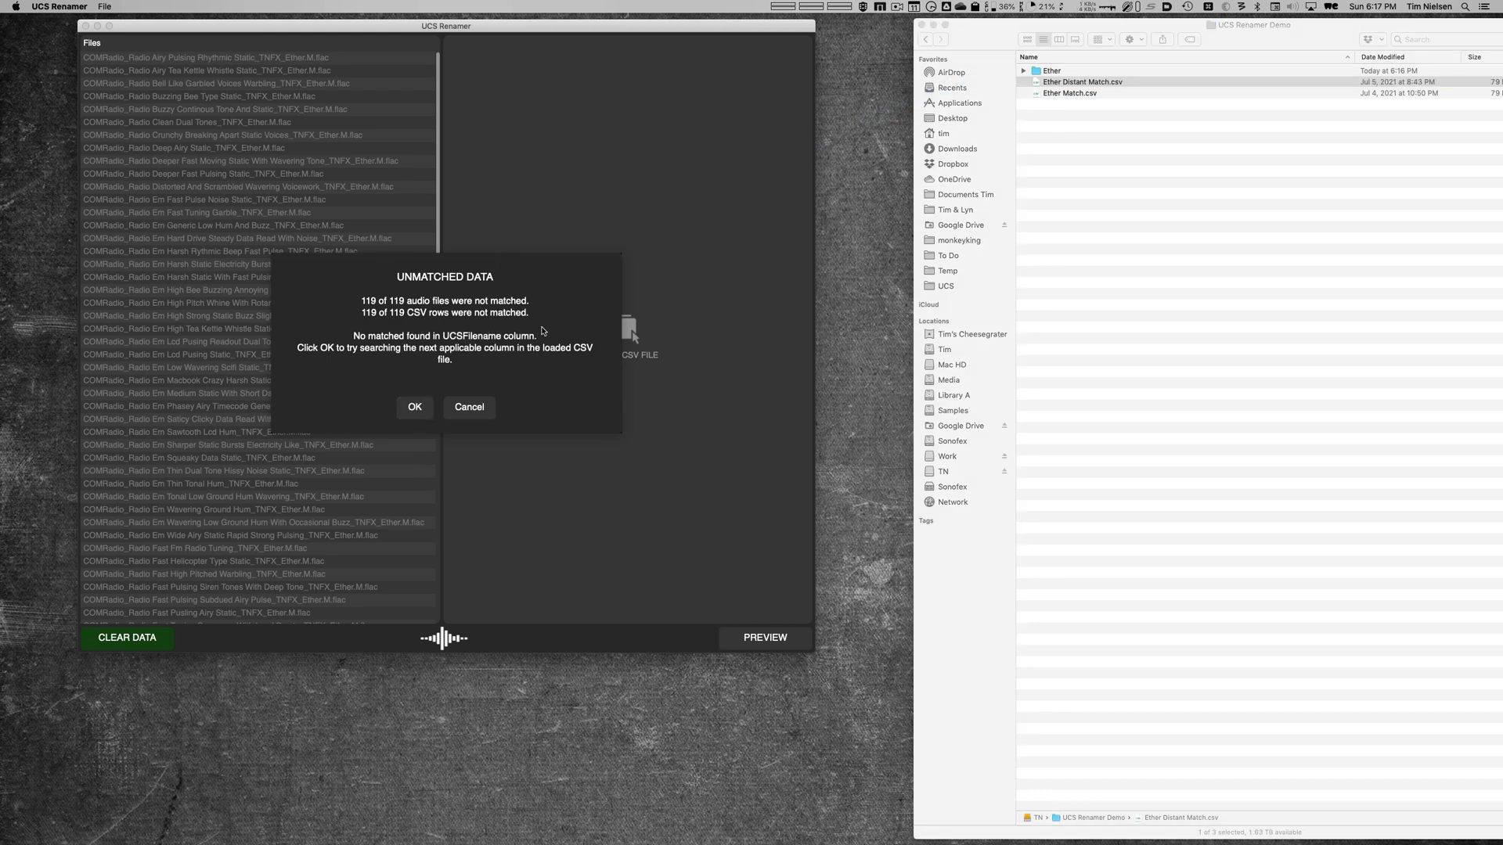
left_click(414, 408)
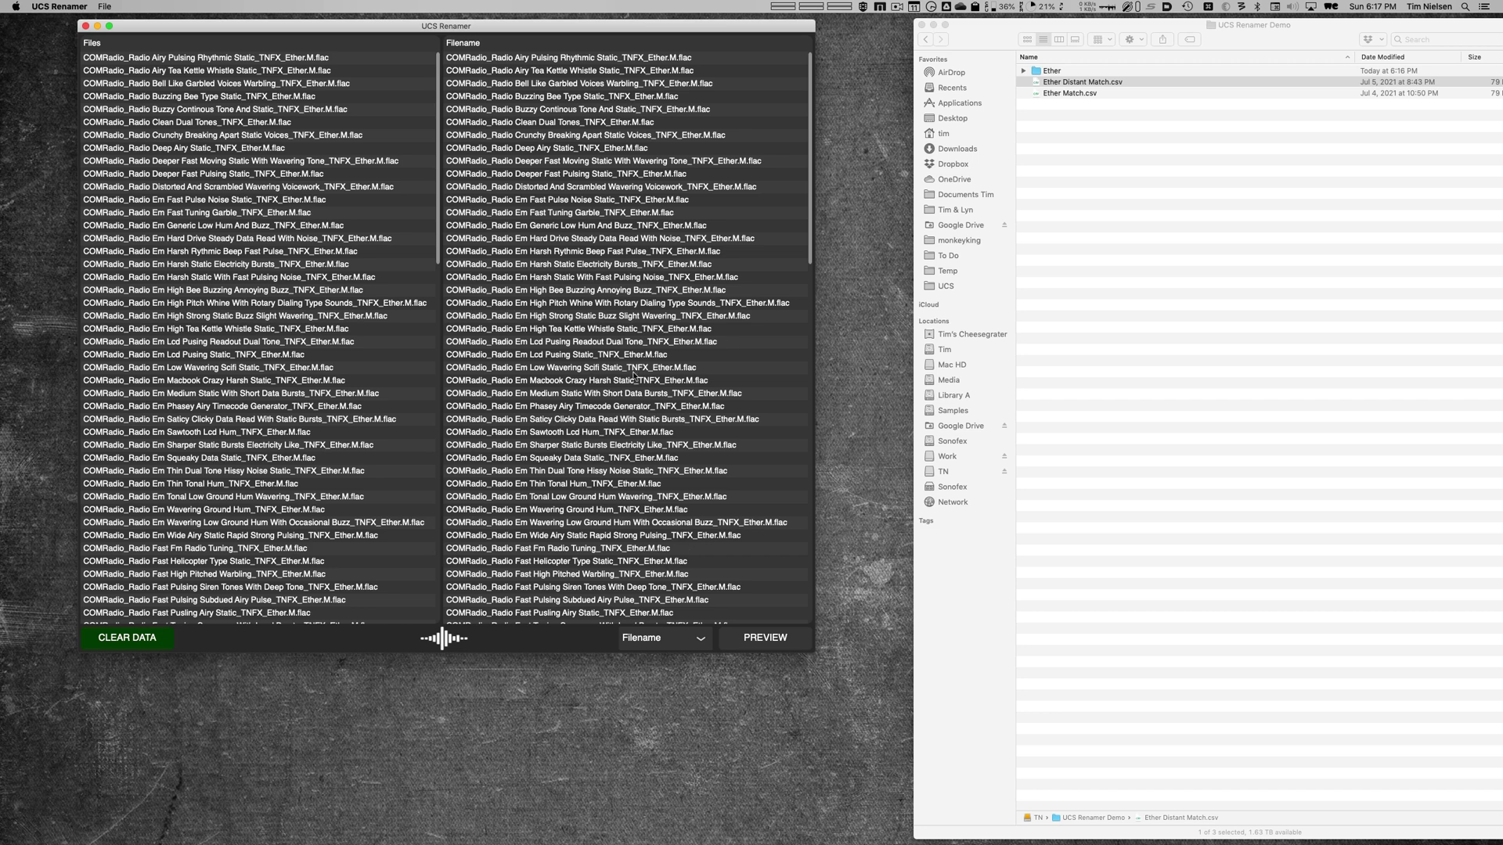
- Compare AltFilename2, OrigFilename and ShowFilename, then choose AltFilename1 as the naming column
left_click(674, 645)
left_click(666, 688)
left_click(651, 636)
left_click(665, 750)
left_click(661, 662)
left_click(663, 639)
left_click(667, 773)
left_click(661, 638)
left_click(662, 684)
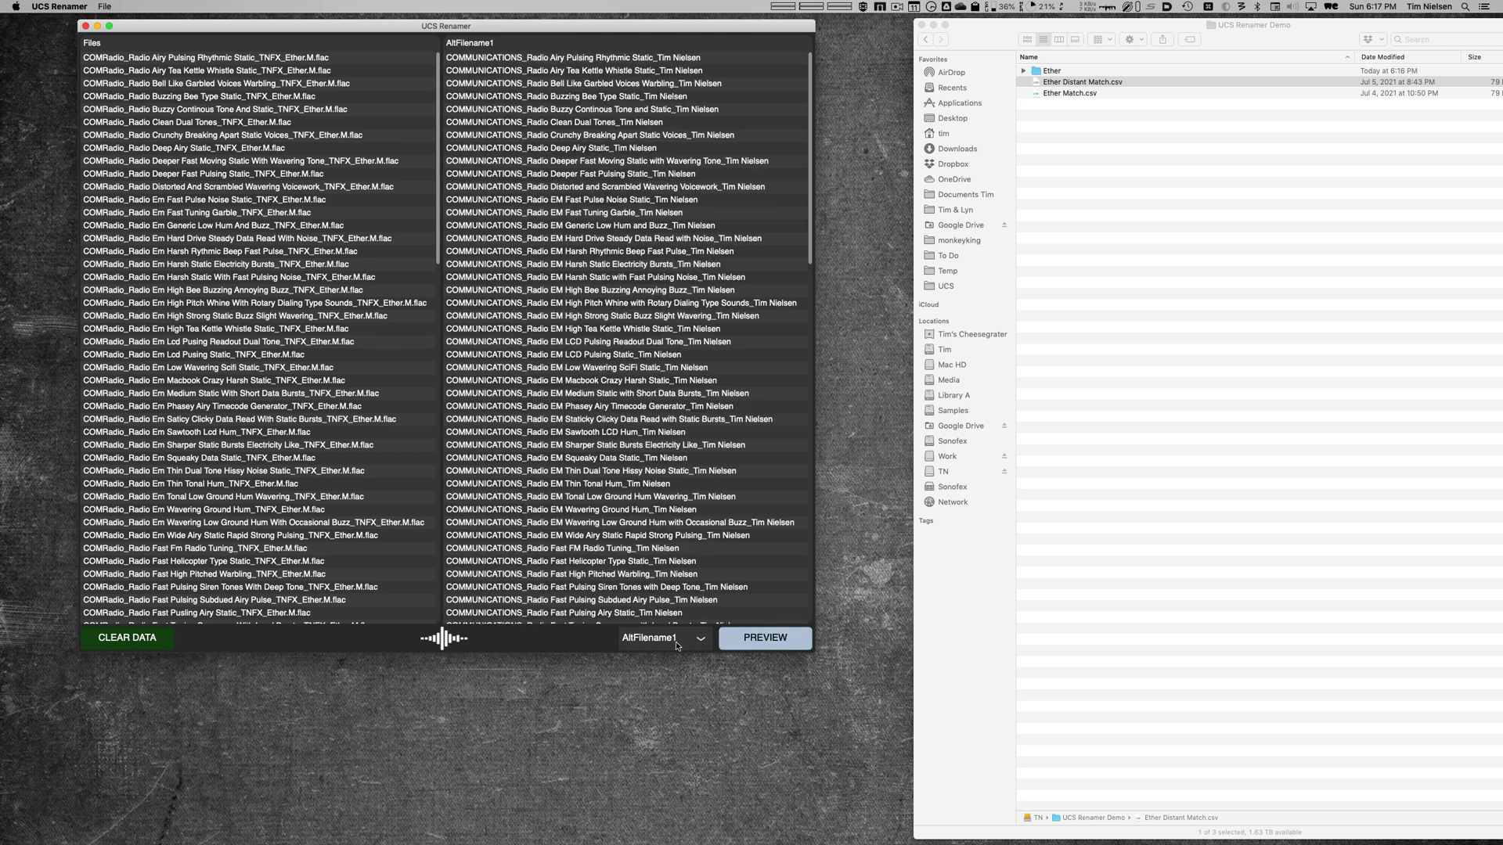
- Preview the new COMMUNICATIONS_Radio names, then rename the Ether audio files on disk
left_click(765, 637)
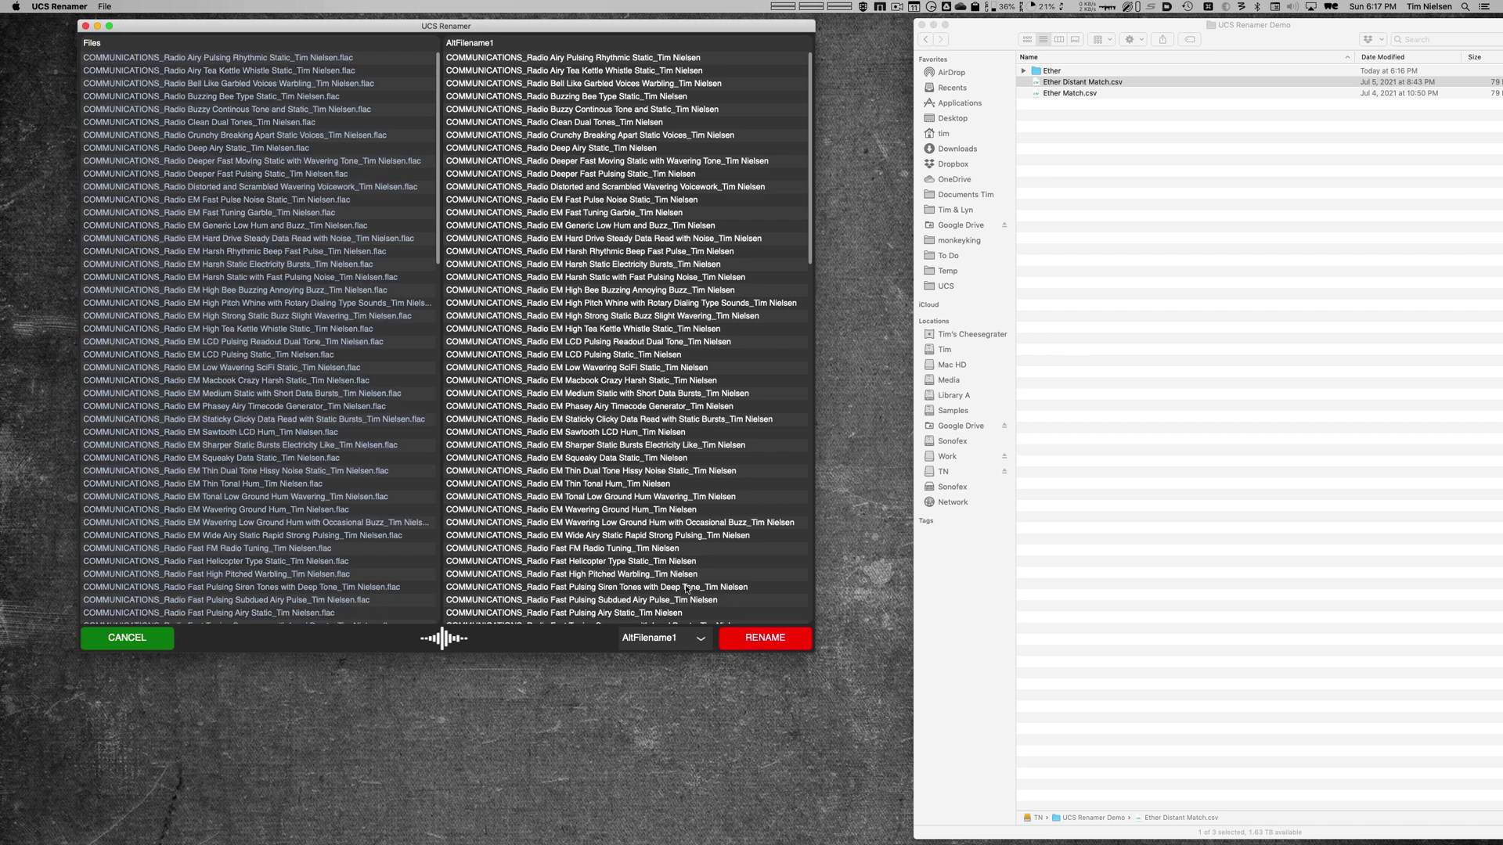
left_click(1023, 70)
left_click(765, 638)
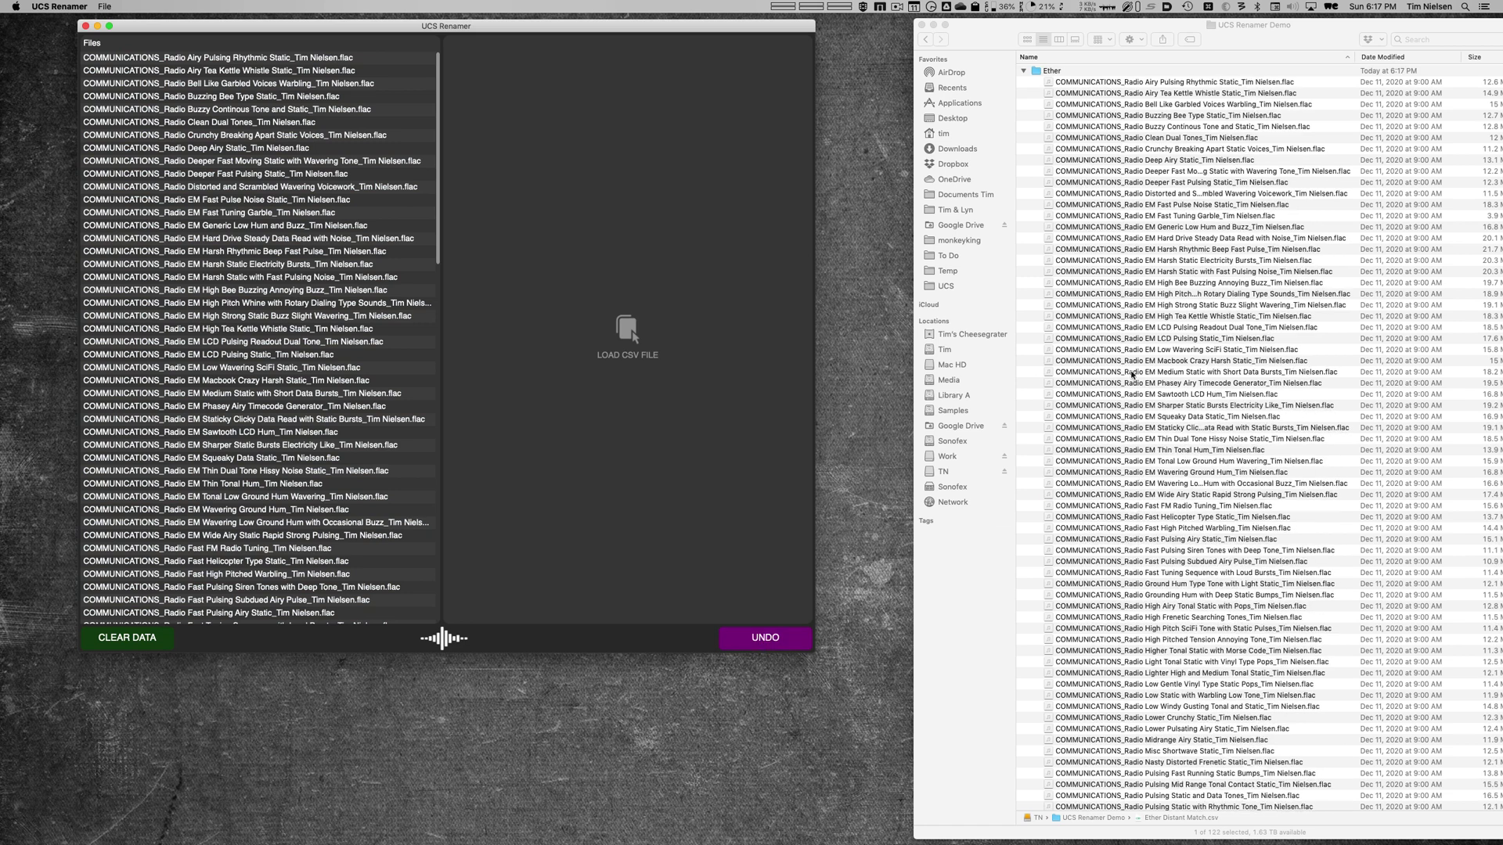
- Undo the rename and skip unmatched columns until Filename matches again
left_click(761, 640)
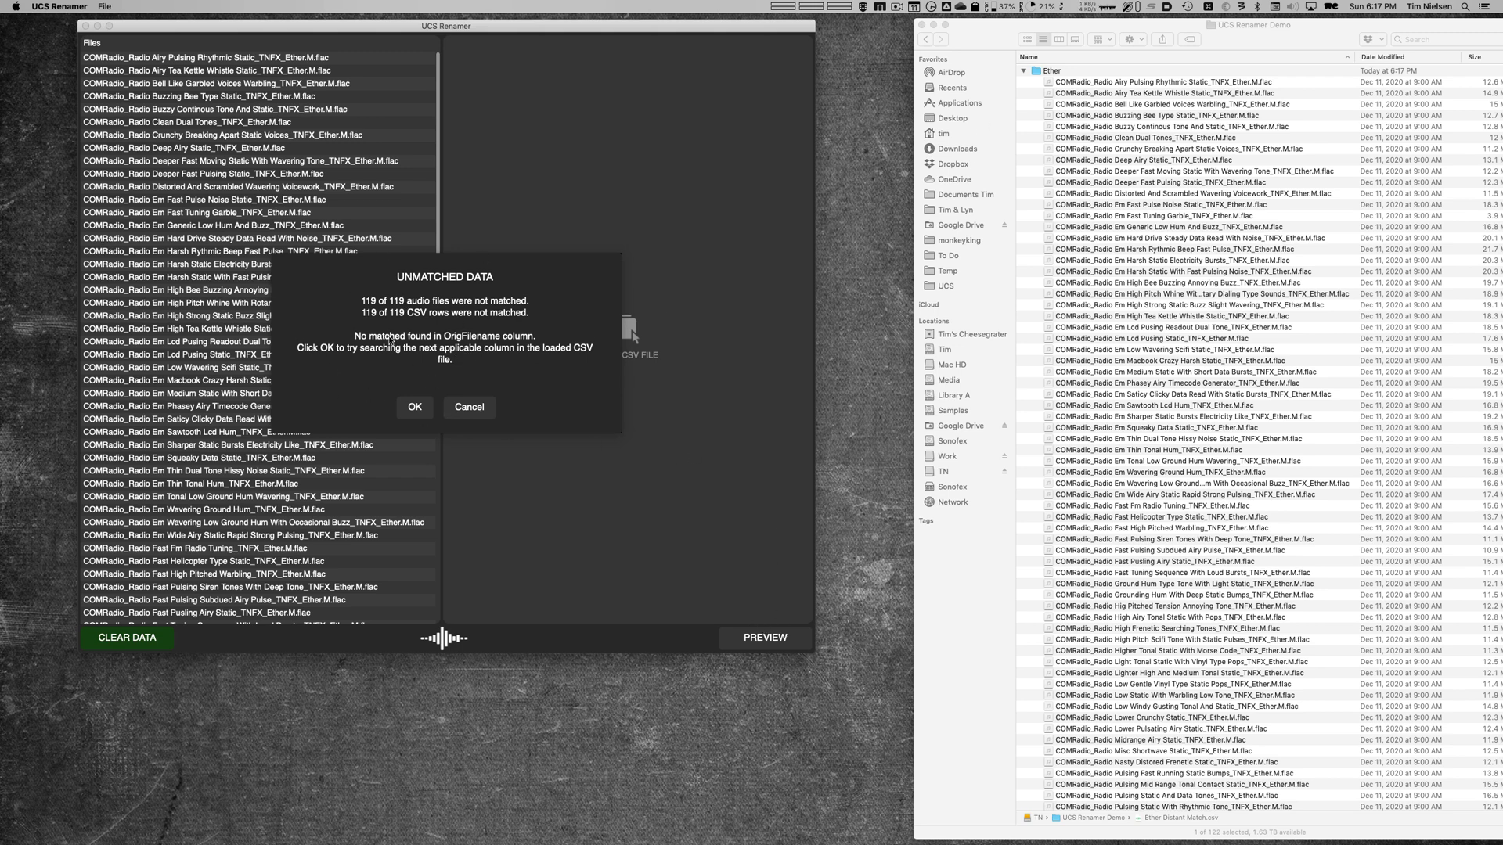
left_click(415, 407)
left_click(415, 407)
left_click(415, 407)
- Rearrange the renamer and file windows so the file kinds are visible
scroll(501, 524, "down", 20)
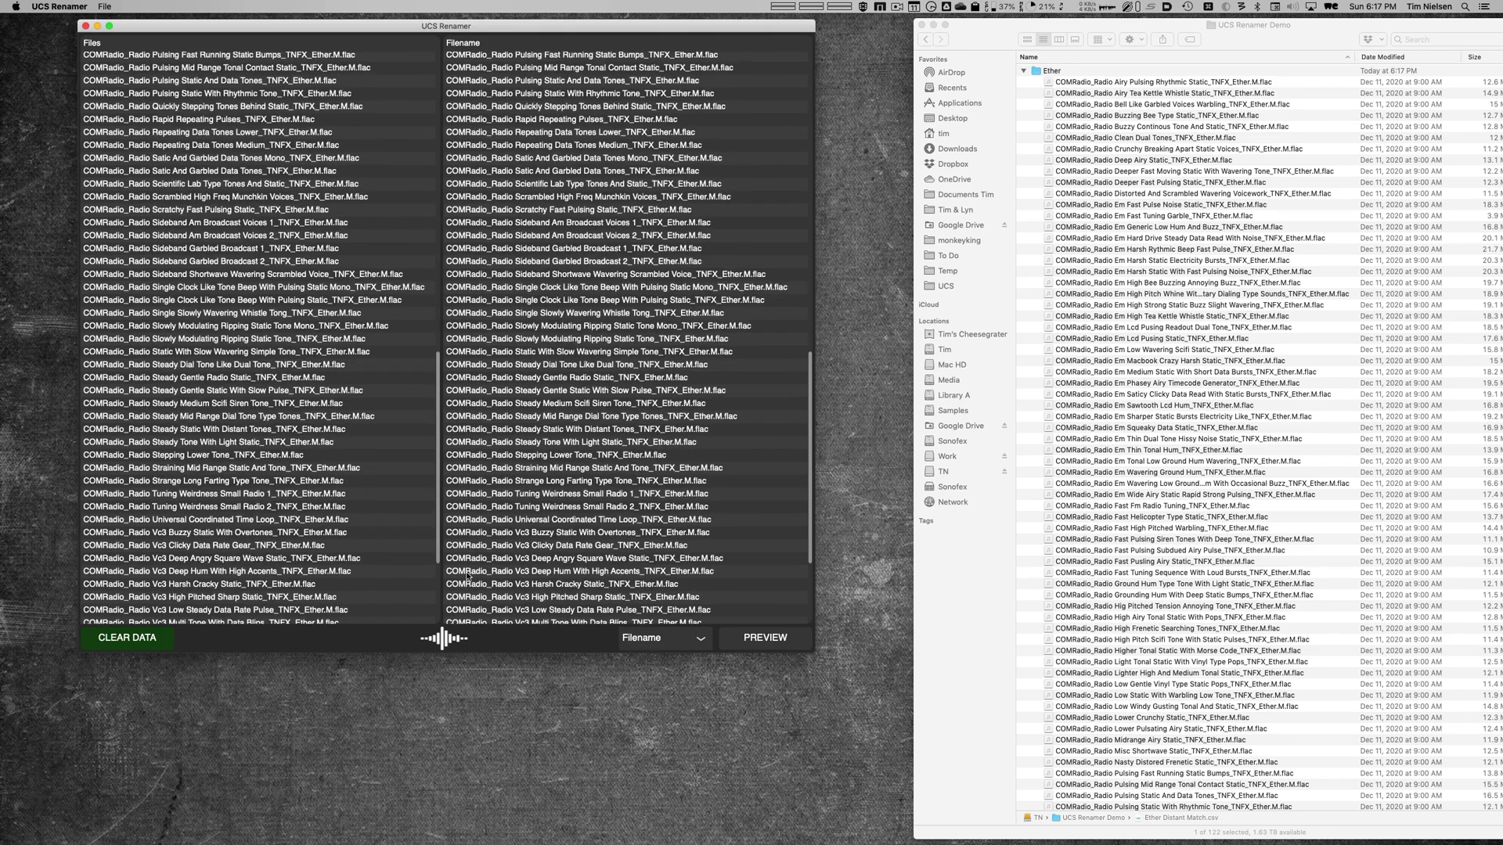
scroll(408, 104, "up", 20)
left_click_drag(380, 31, 390, 36)
left_click_drag(1009, 27, 926, 30)
left_click(638, 40)
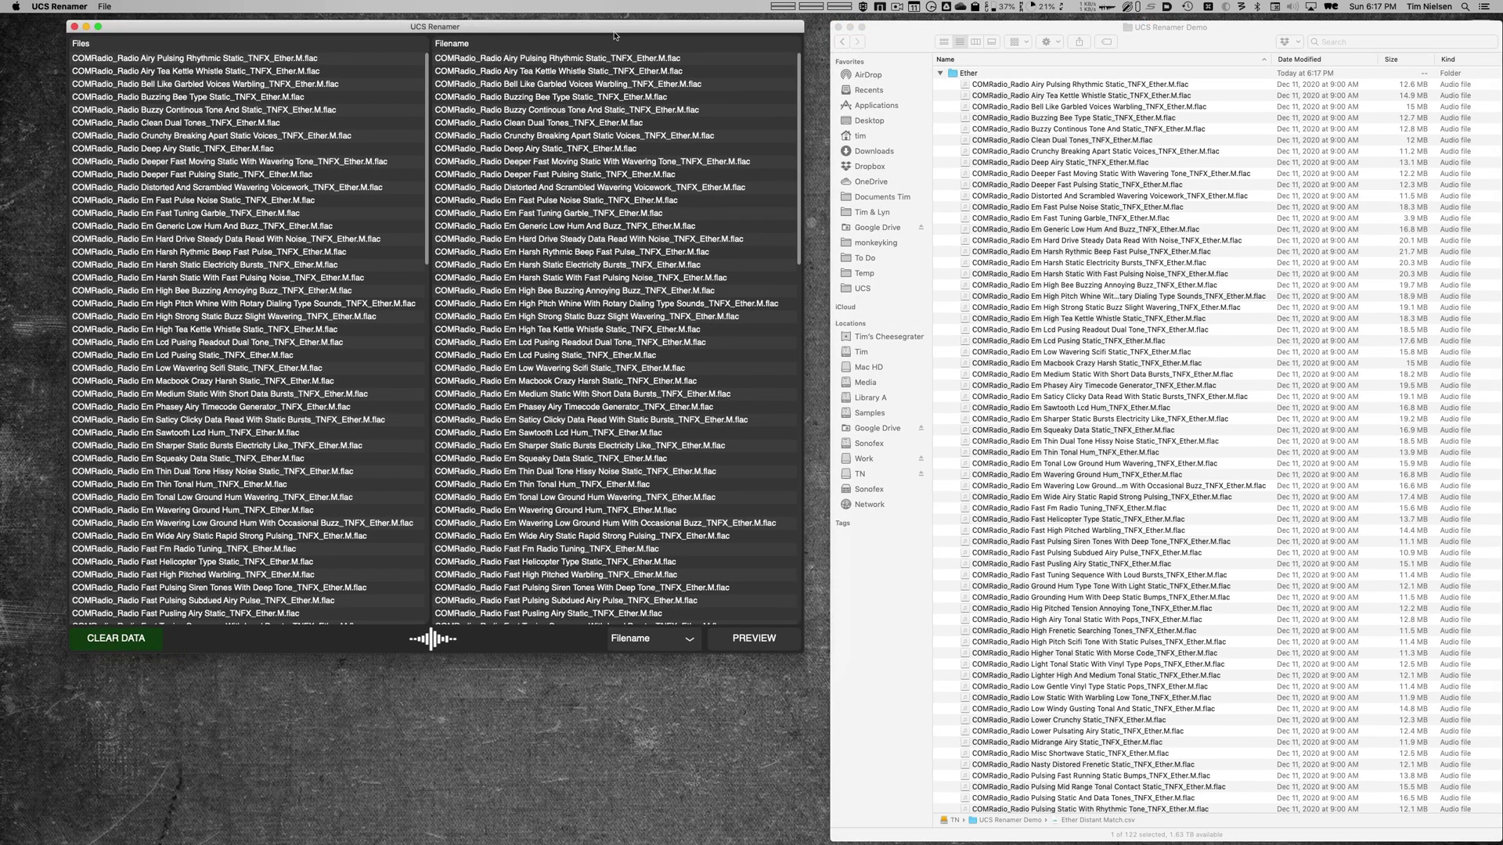
left_click_drag(638, 40, 618, 37)
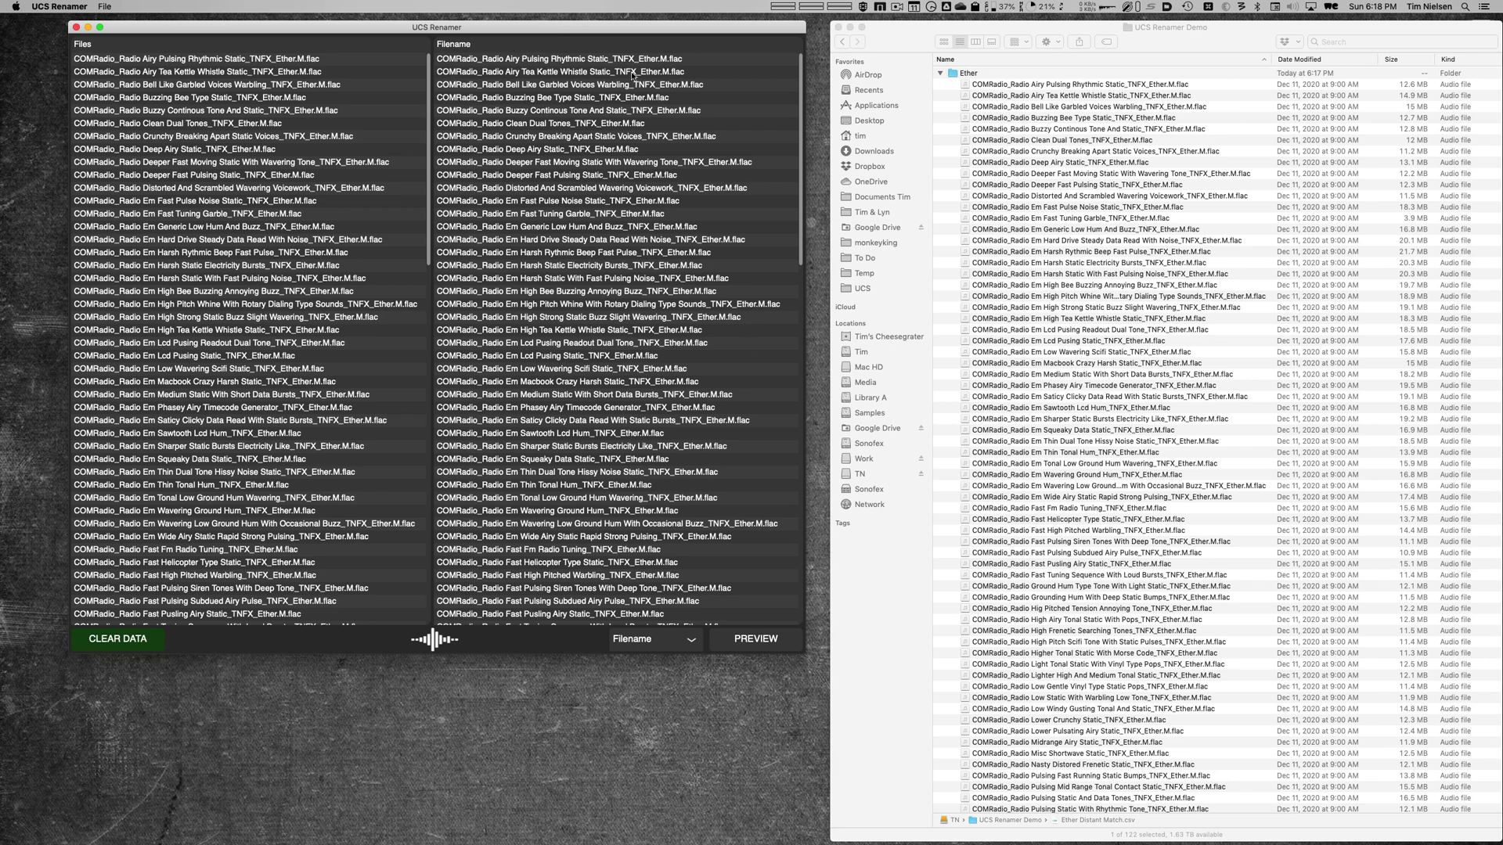
left_click_drag(547, 29, 554, 30)
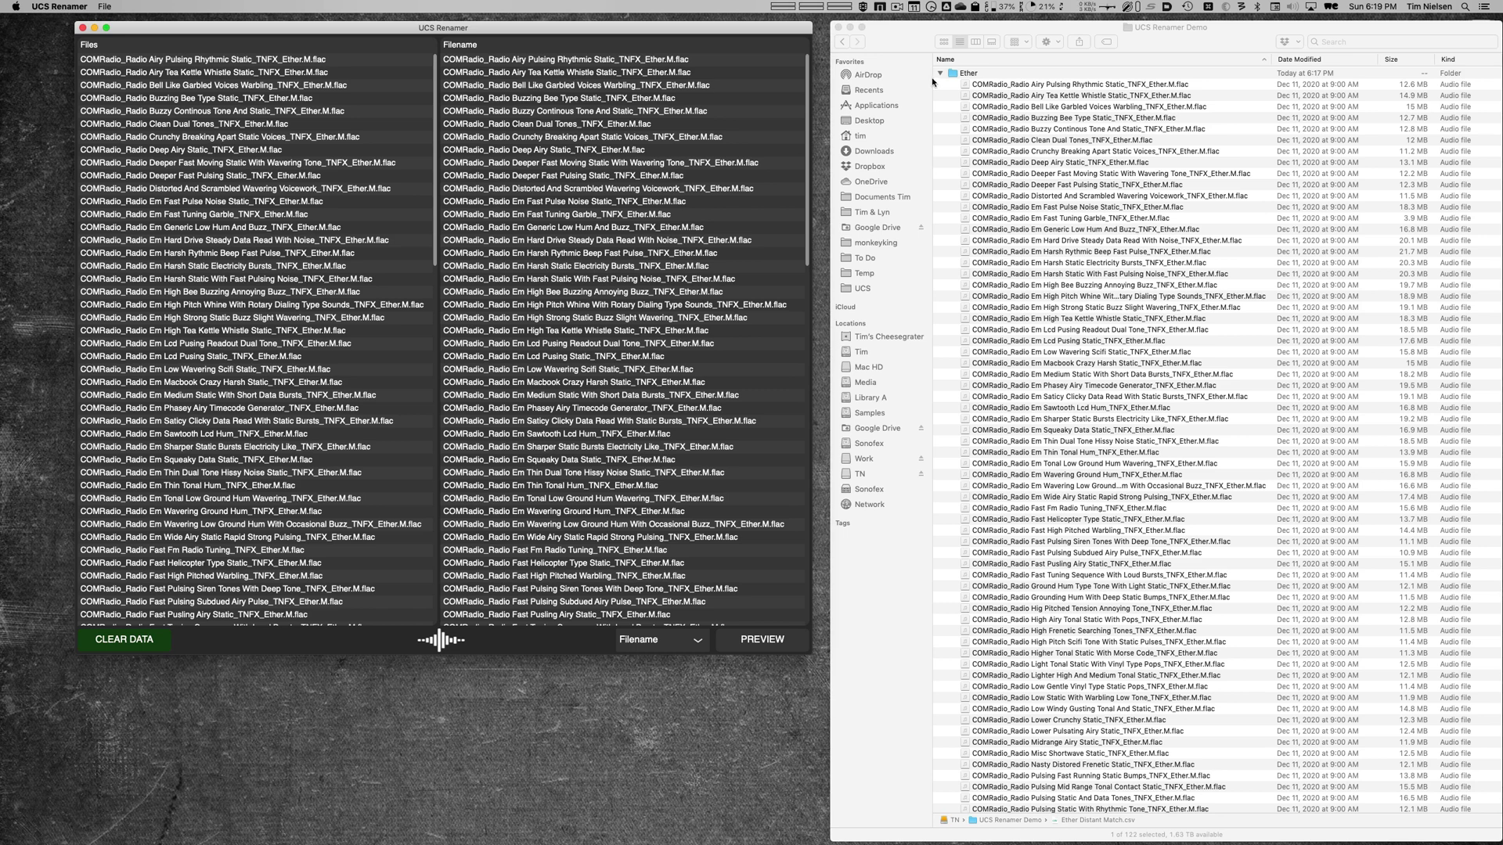
left_click_drag(629, 35, 626, 35)
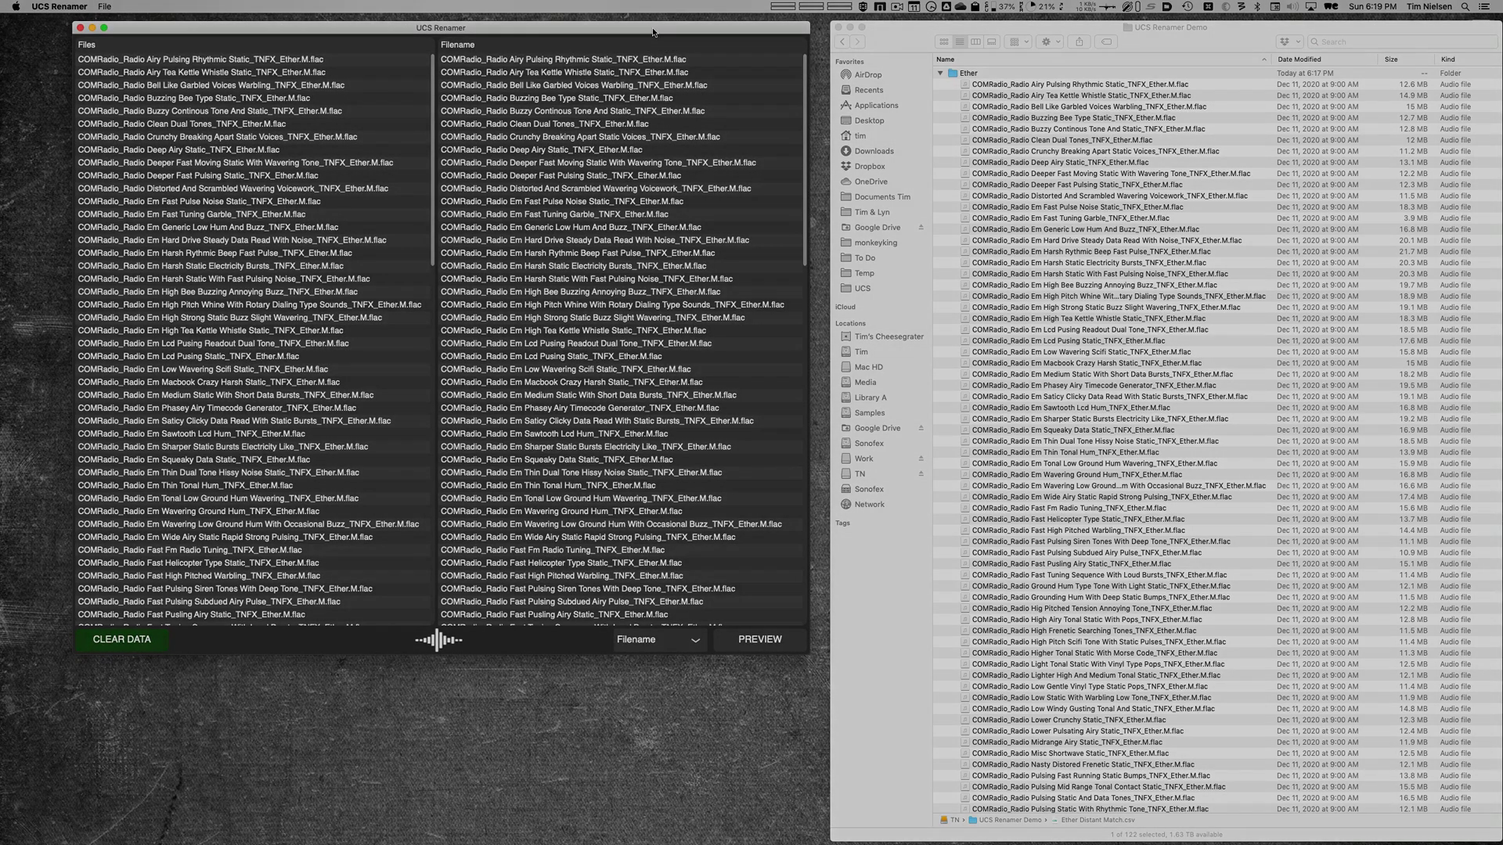